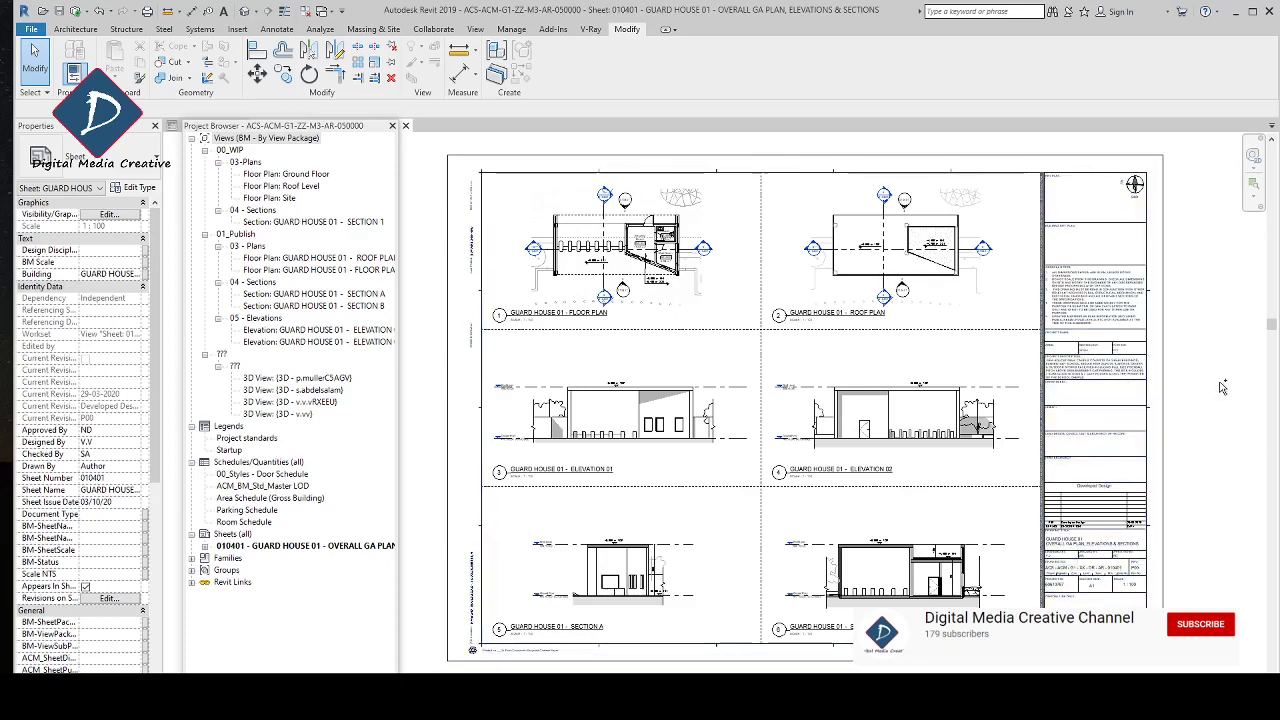
# Step: Set the print range to selected views/sheets and review the G1-Arch drawings and in-session sets with only sheets listed
pyautogui.hotkey('ctrl', 'p')
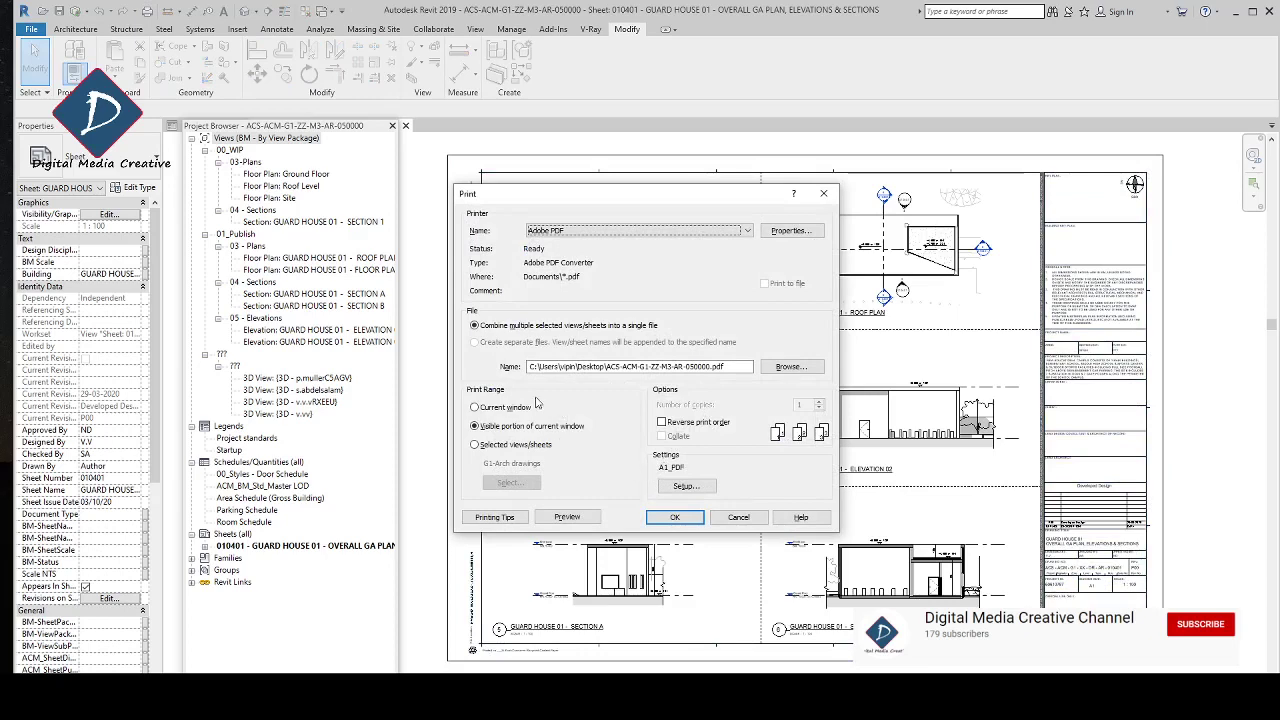
pyautogui.click(478, 444)
pyautogui.click(511, 482)
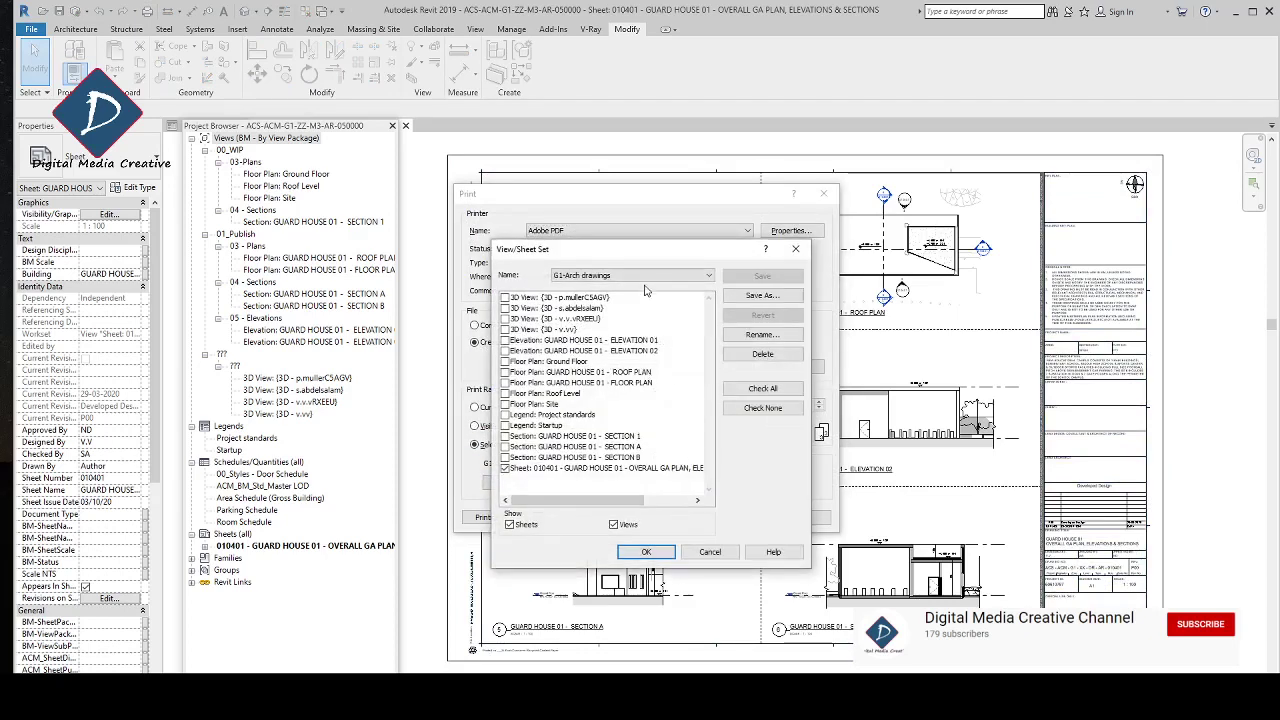
pyautogui.click(613, 525)
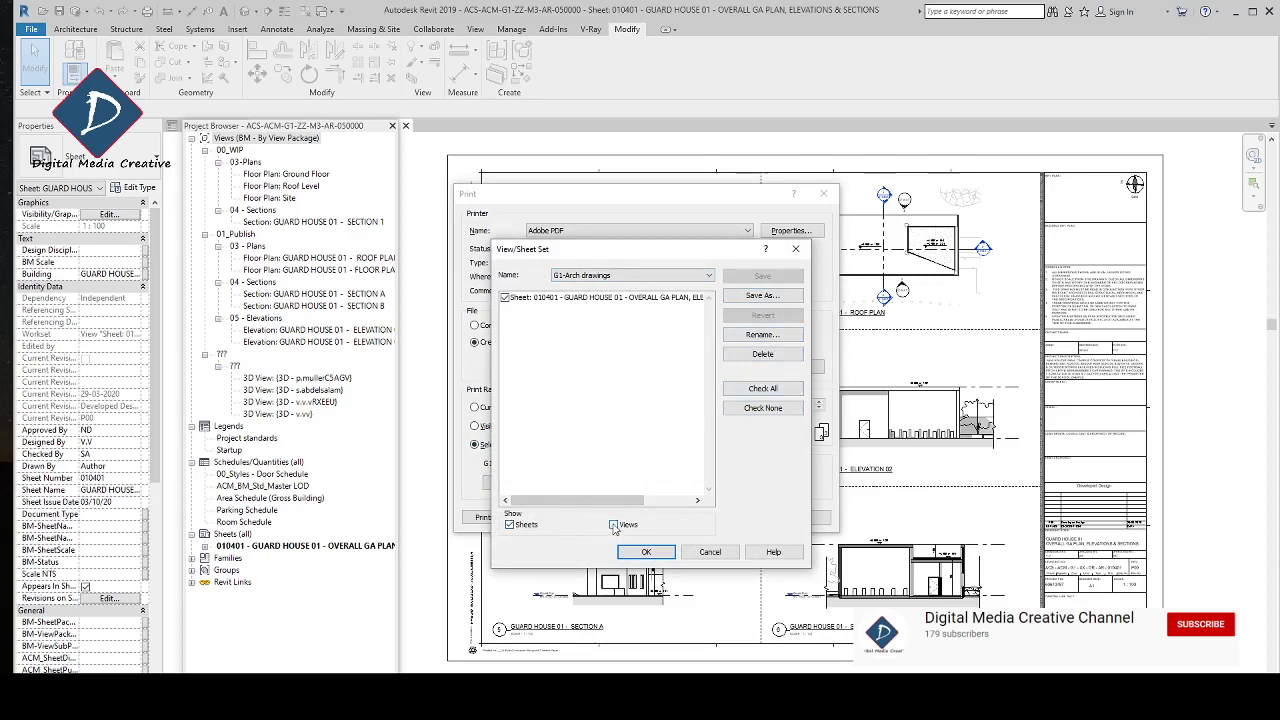
pyautogui.click(624, 276)
pyautogui.click(601, 286)
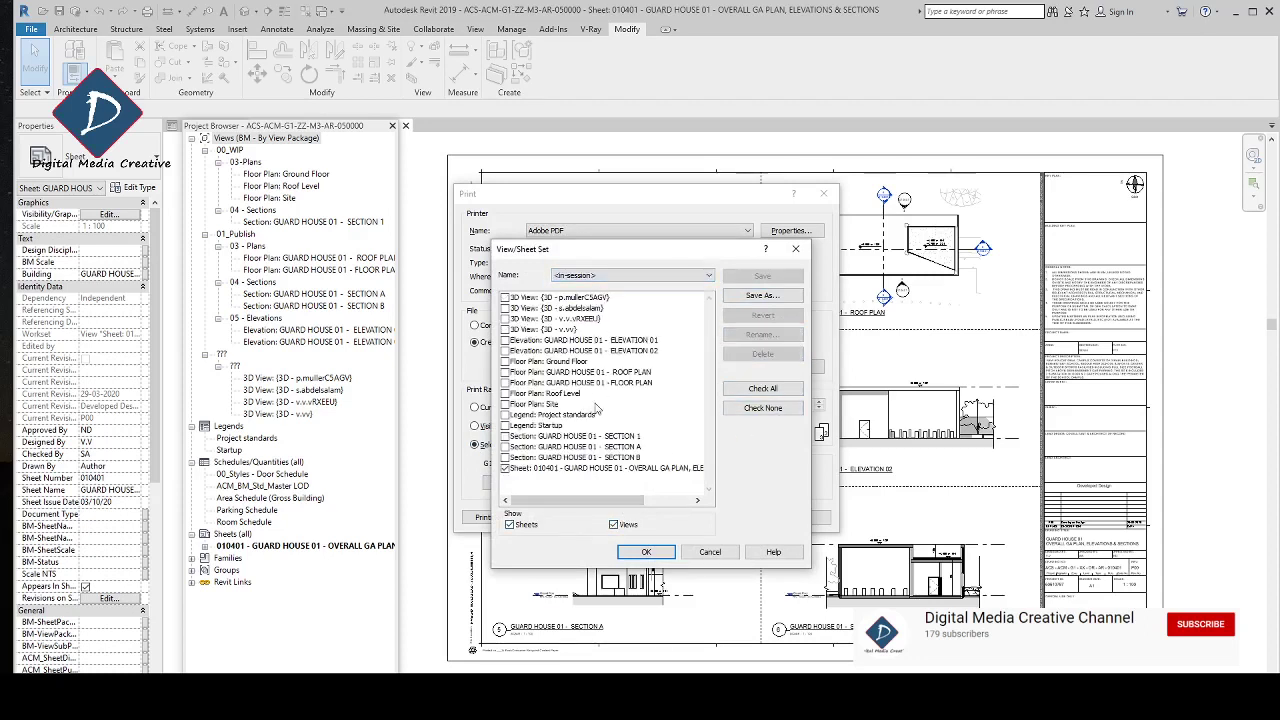
pyautogui.click(613, 524)
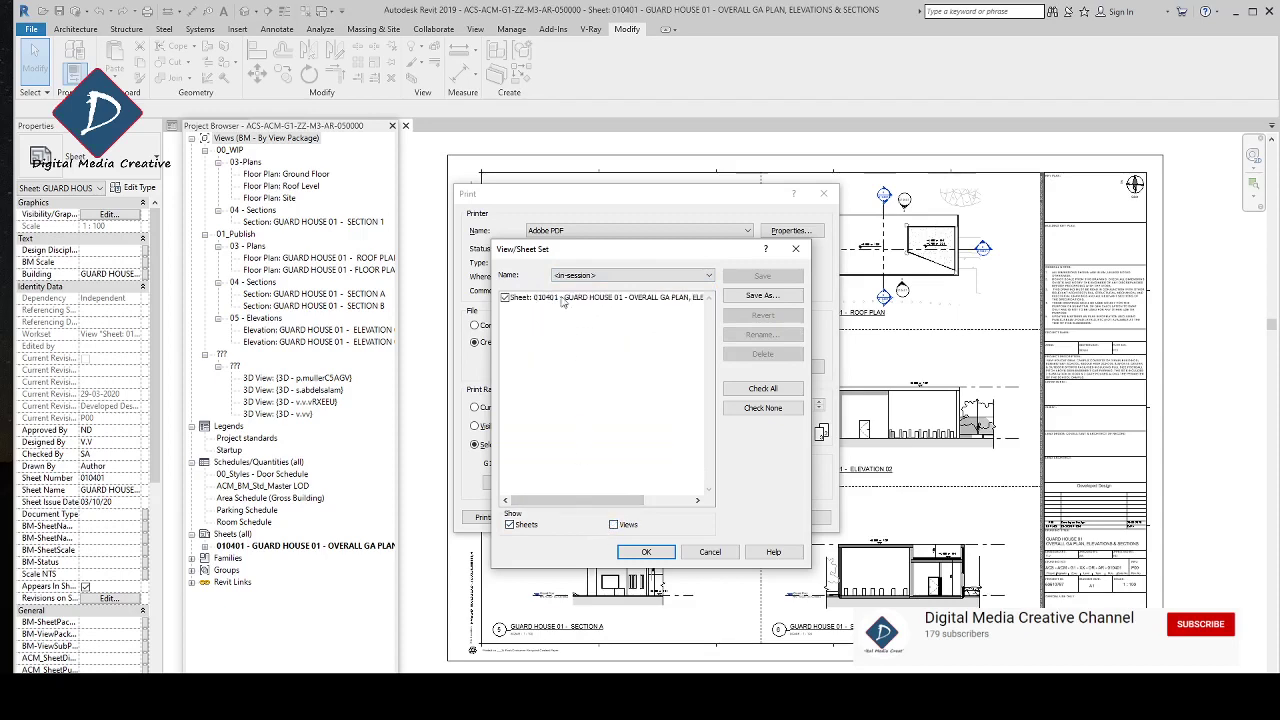
pyautogui.click(712, 553)
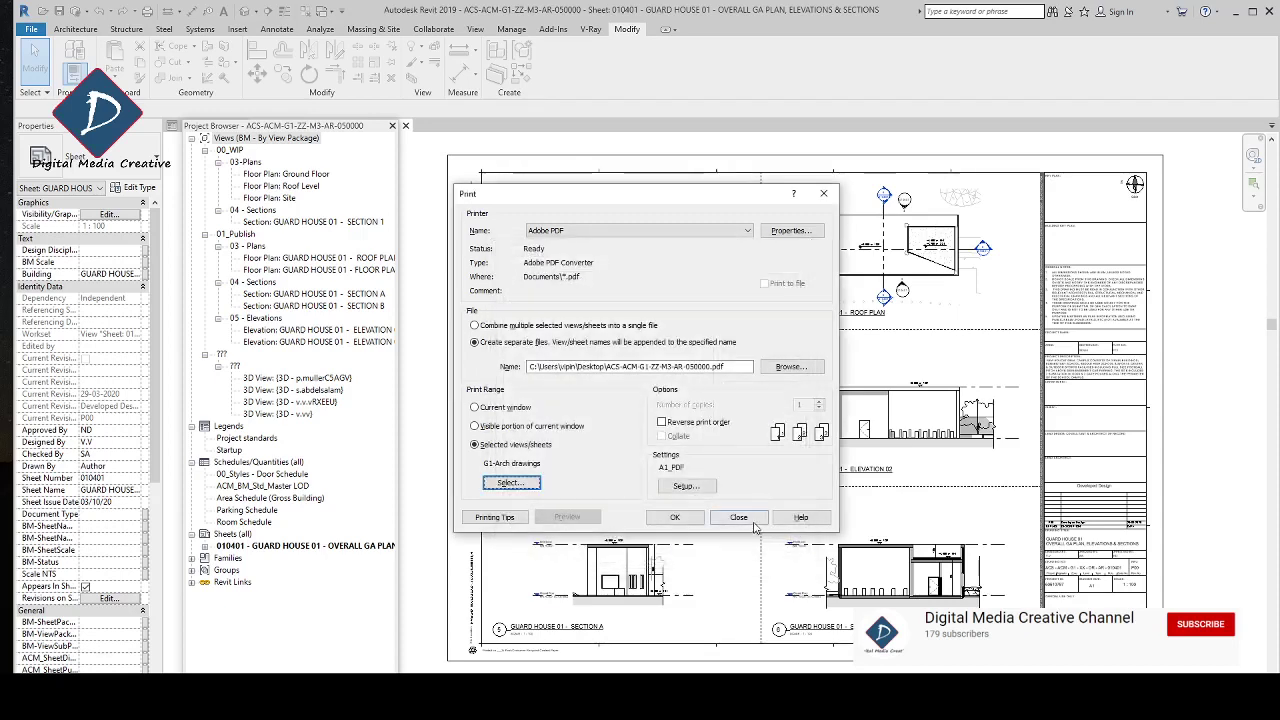
pyautogui.click(738, 517)
# Step: Create a new sheet with the ACM_Anno_Std_TB_A1 title block and close its view
pyautogui.rightClick(262, 538)
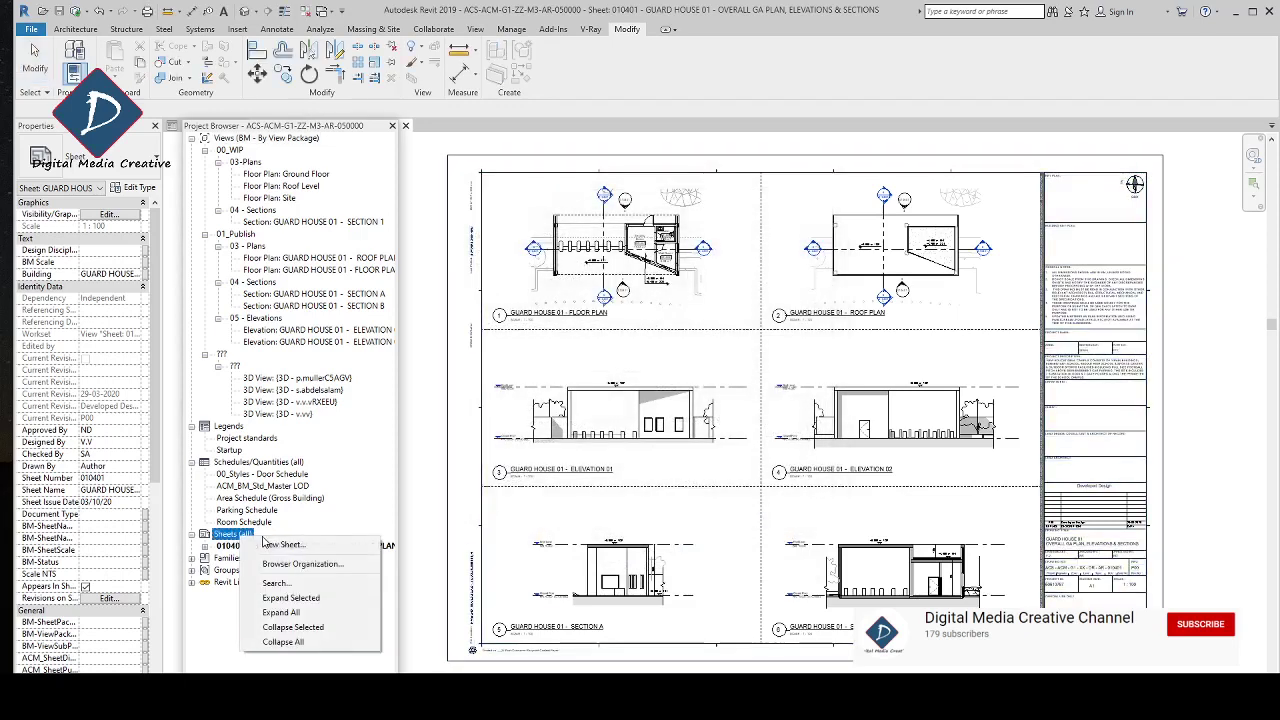
pyautogui.click(282, 544)
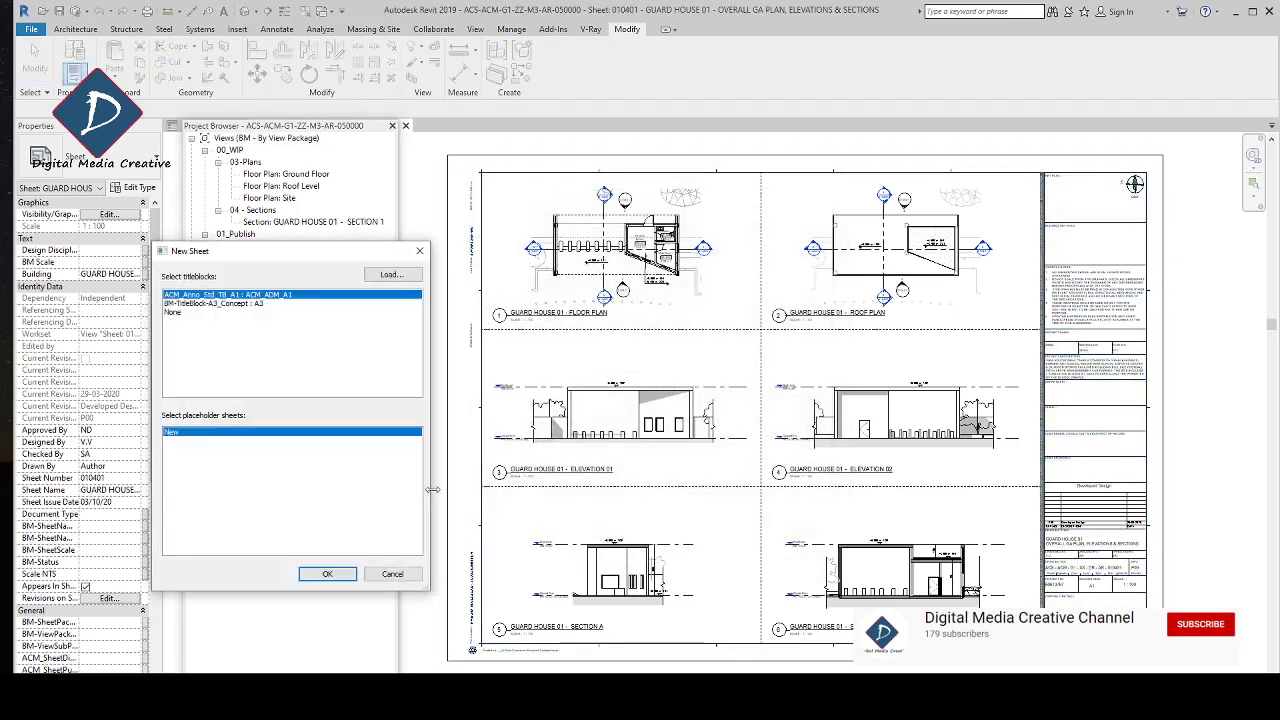
pyautogui.click(329, 575)
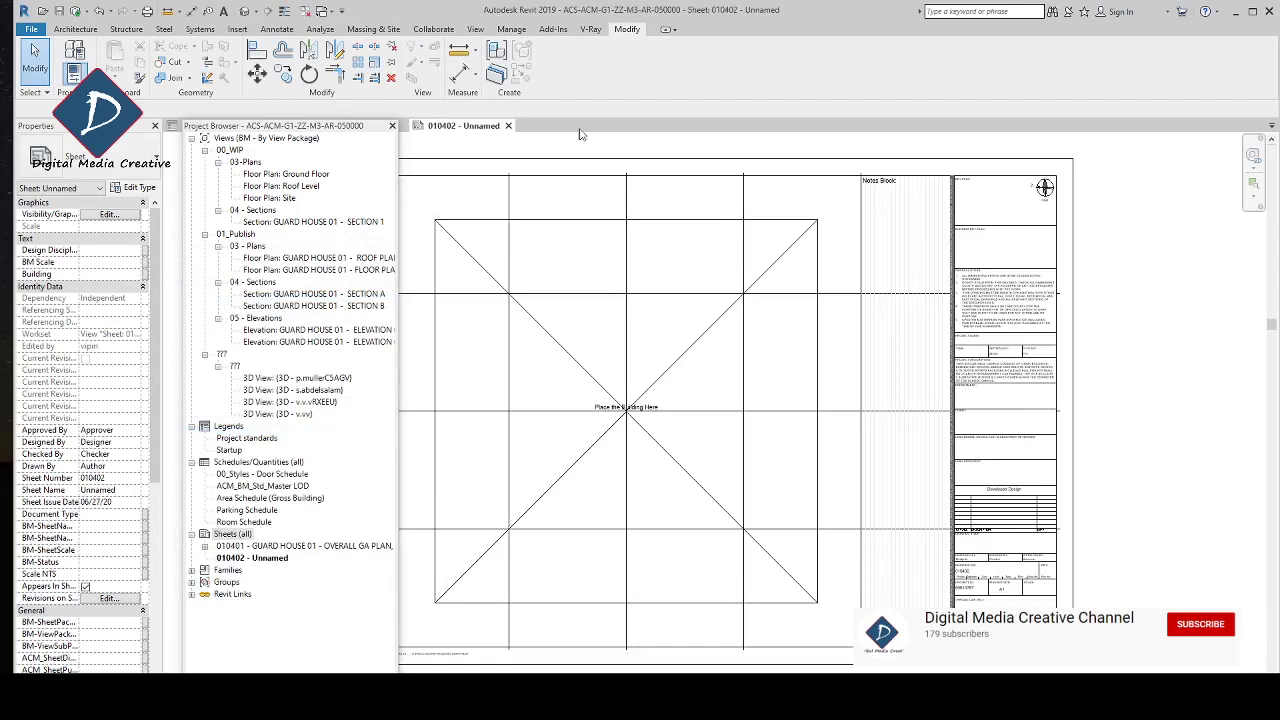
pyautogui.click(508, 125)
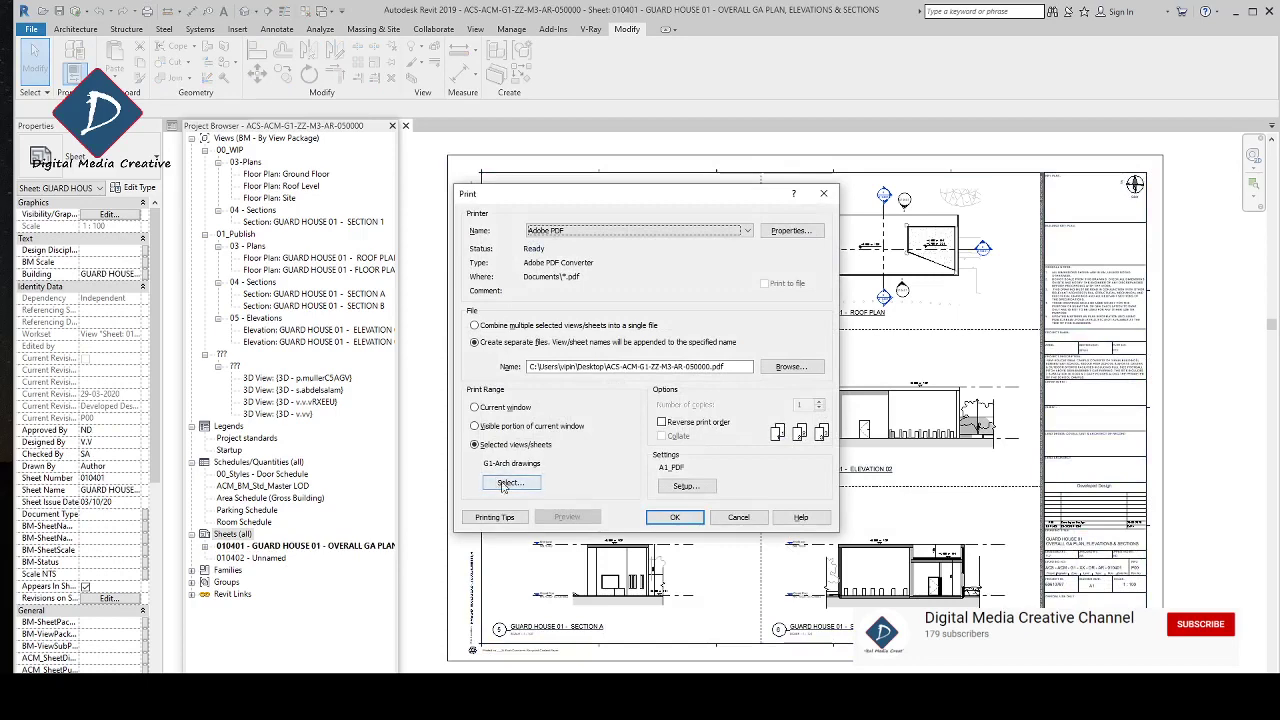
# Step: List only sheets in the G1-Arch drawings print set and include sheet 010402 - Unnamed
pyautogui.click(504, 484)
pyautogui.click(613, 524)
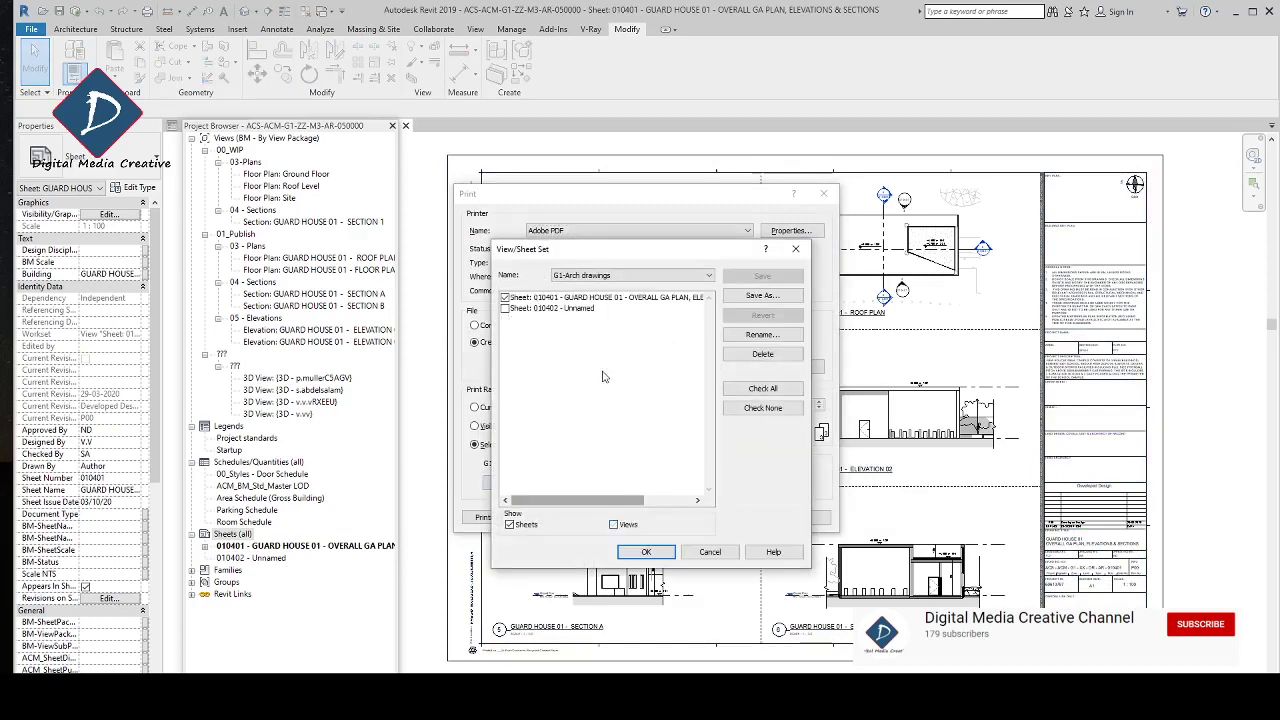
pyautogui.click(505, 309)
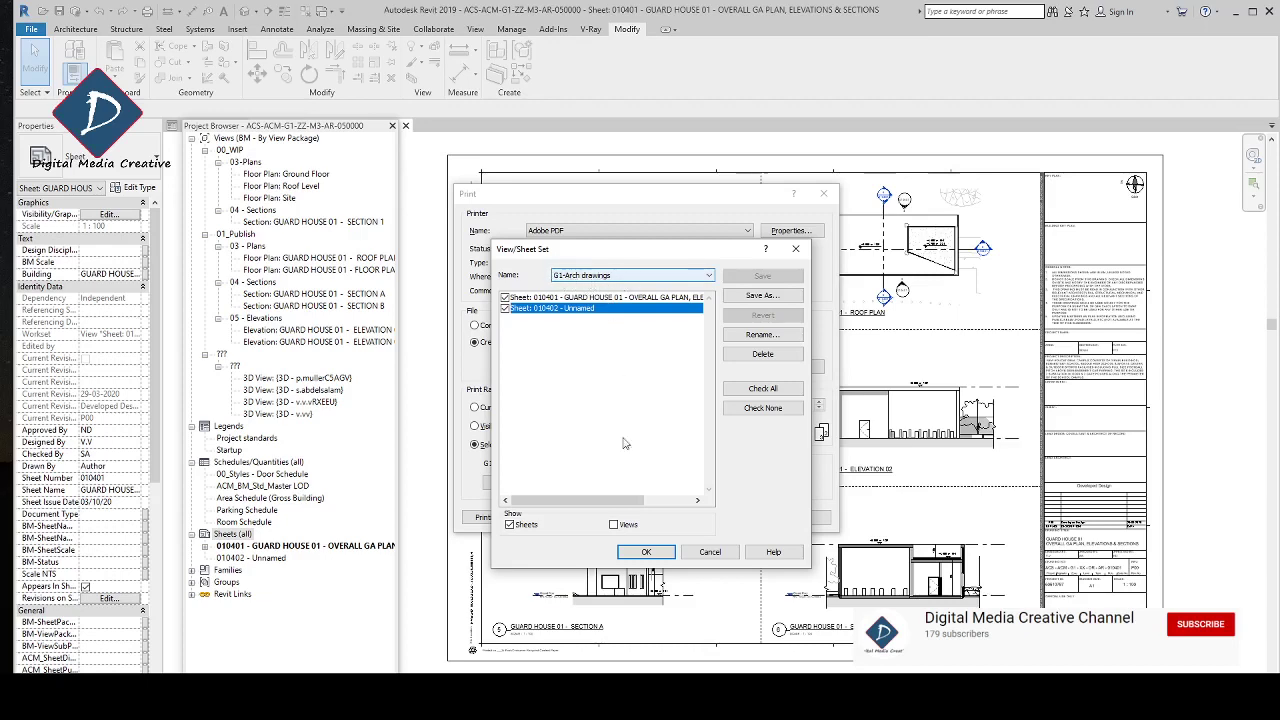
pyautogui.click(646, 552)
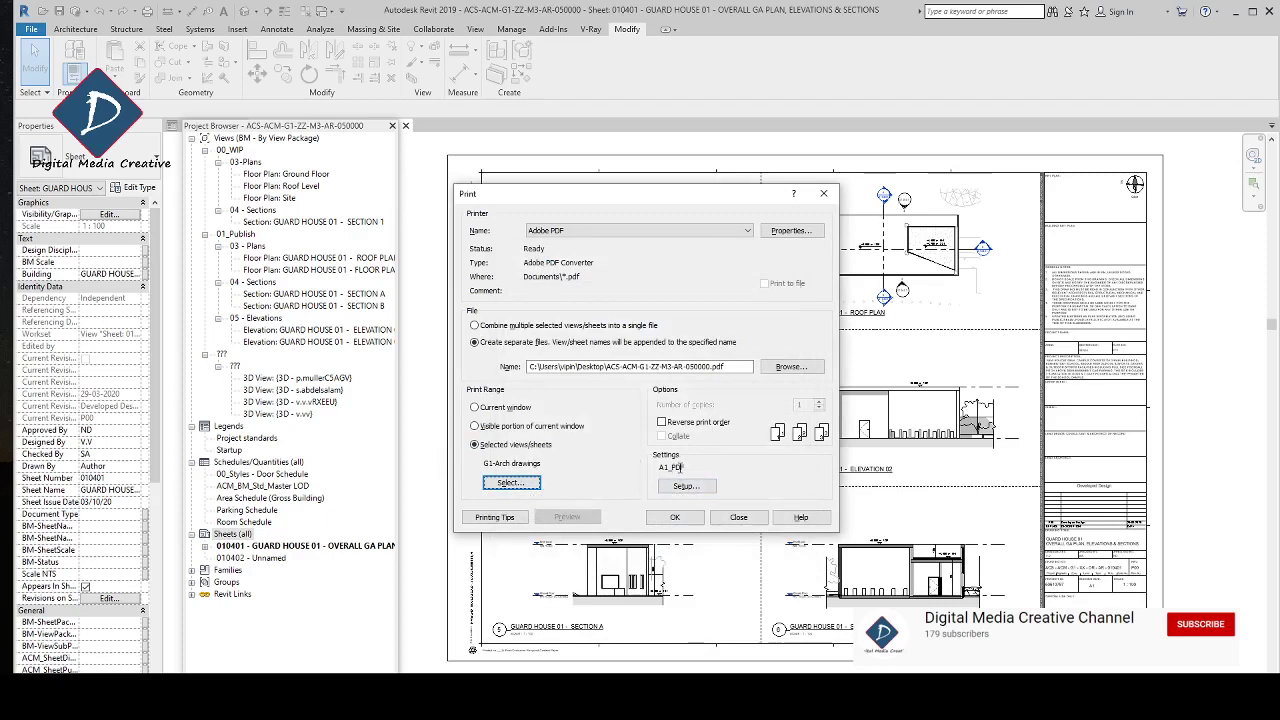
# Step: Create a new folder on the Desktop and set it as the save location for the printed PDF files
pyautogui.click(791, 367)
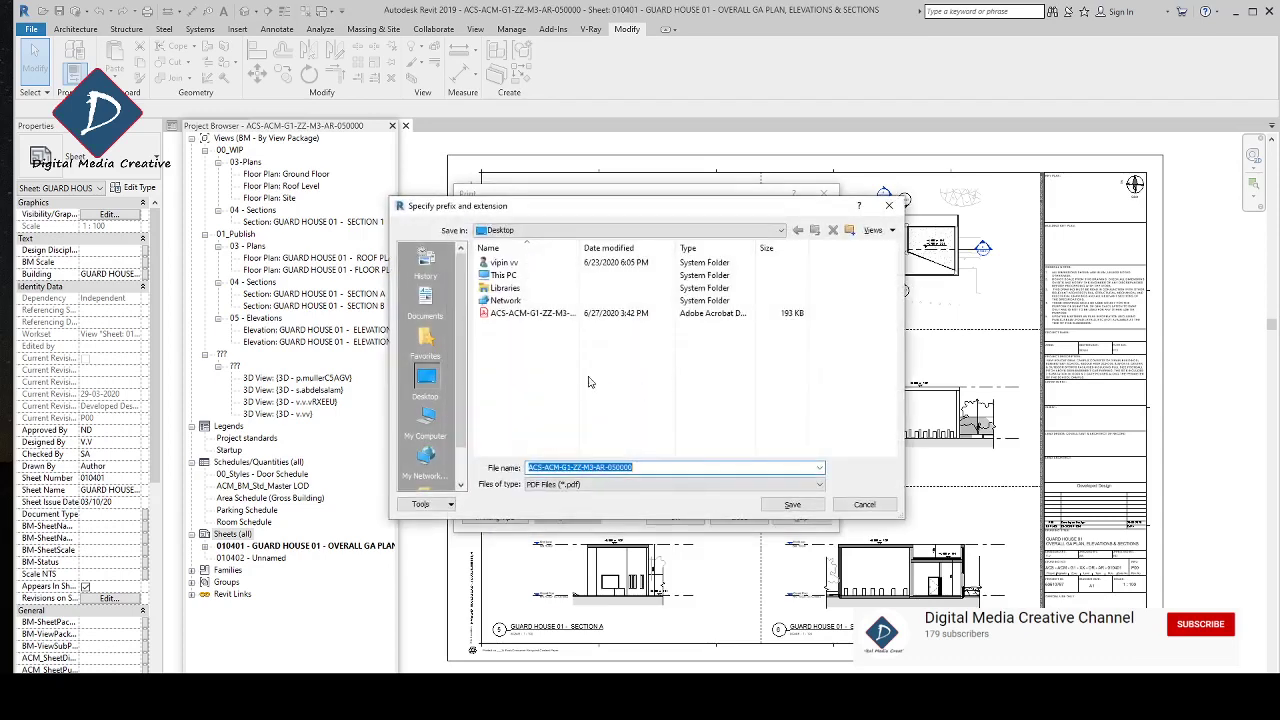
pyautogui.rightClick(543, 352)
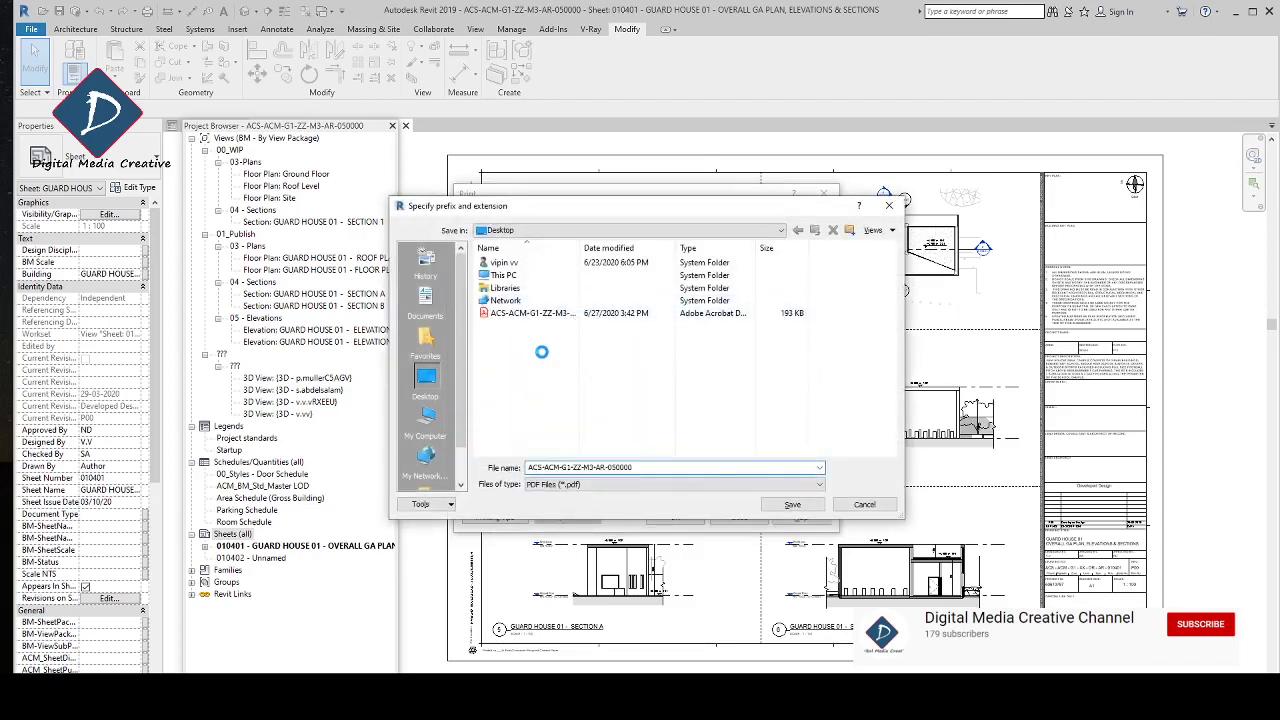
pyautogui.moveTo(652, 494)
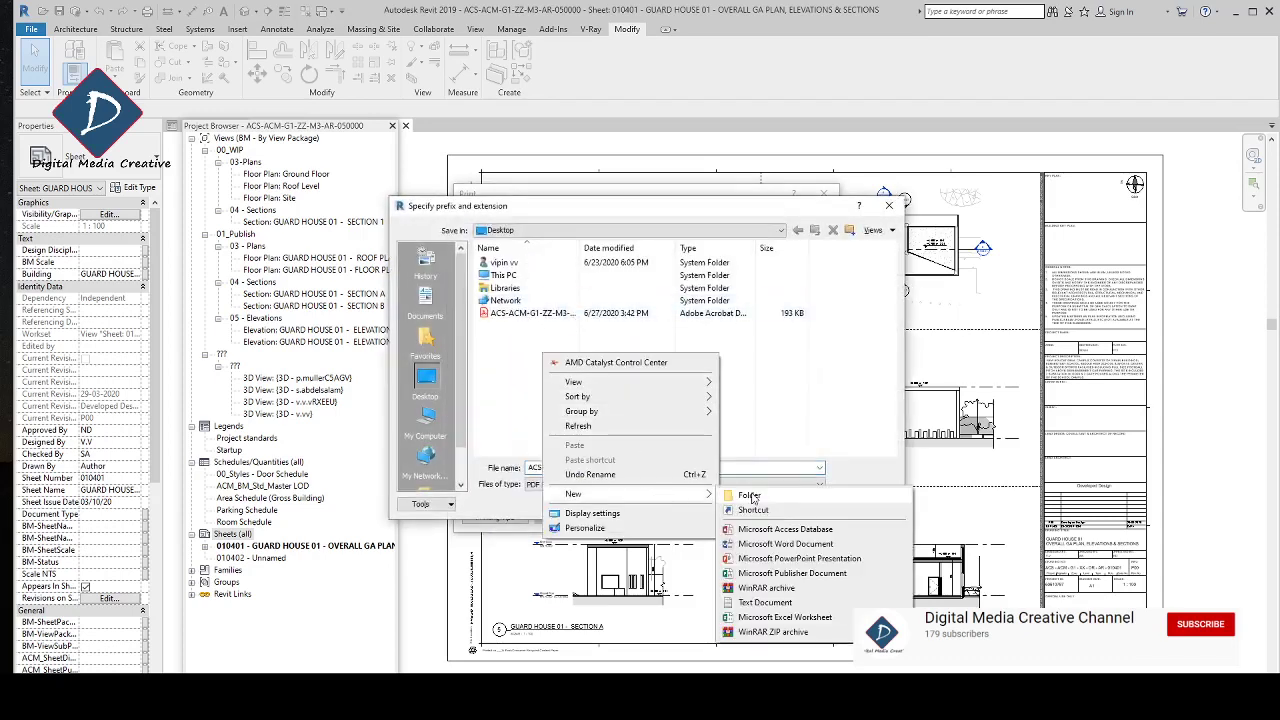
pyautogui.click(728, 495)
pyautogui.doubleClick(510, 330)
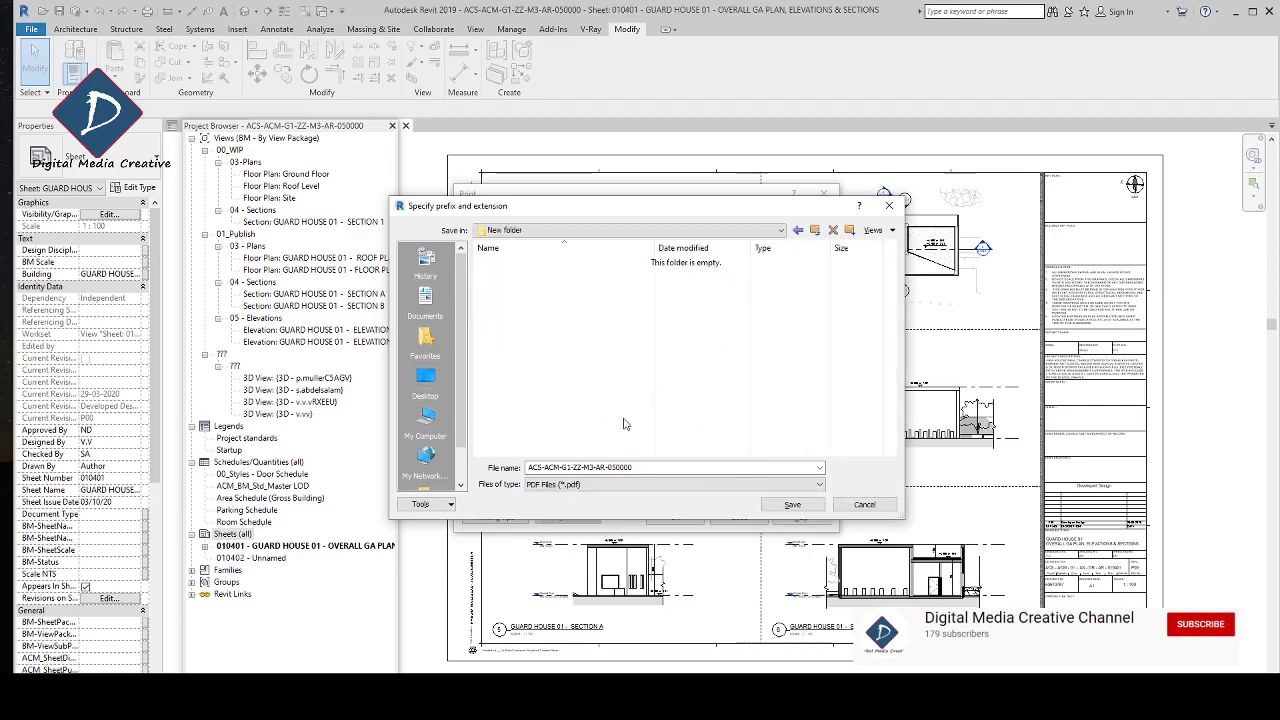
pyautogui.click(792, 505)
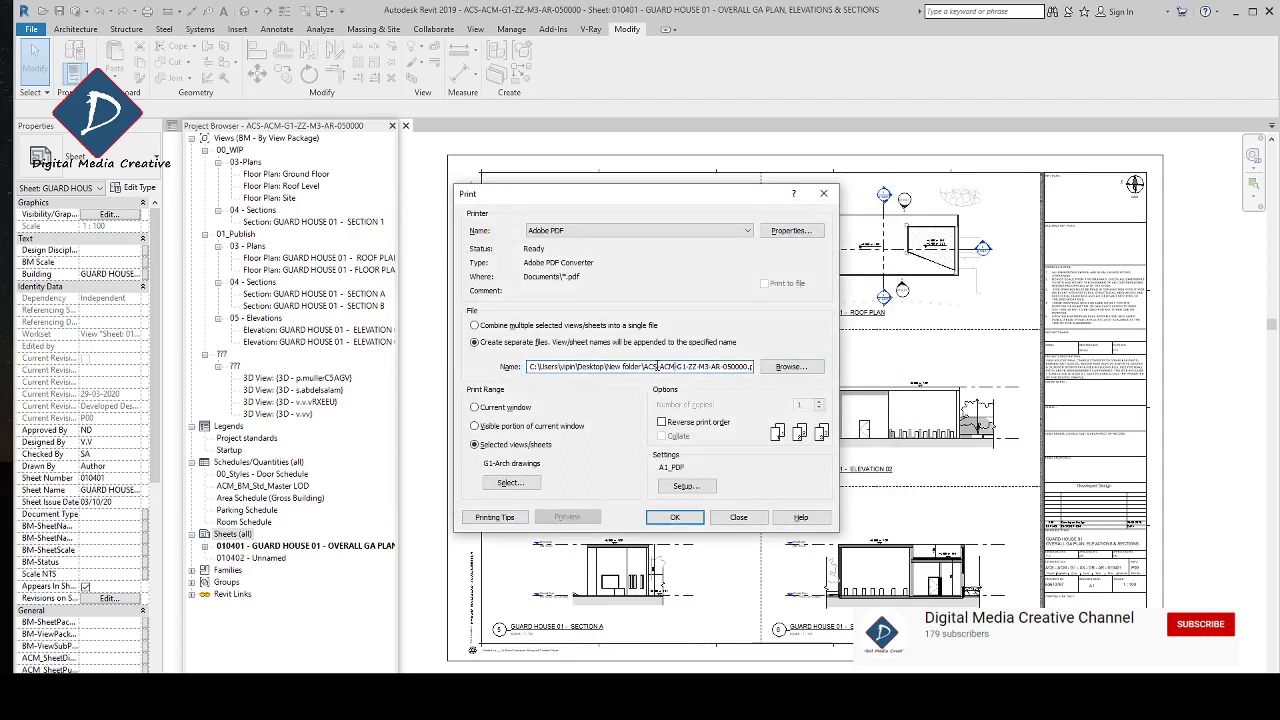
# Step: Shorten the output file name to ACS and try to print the selected sheets as separate files
pyautogui.moveTo(661, 366); pyautogui.dragTo(777, 374)
pyautogui.press('BackSpace')
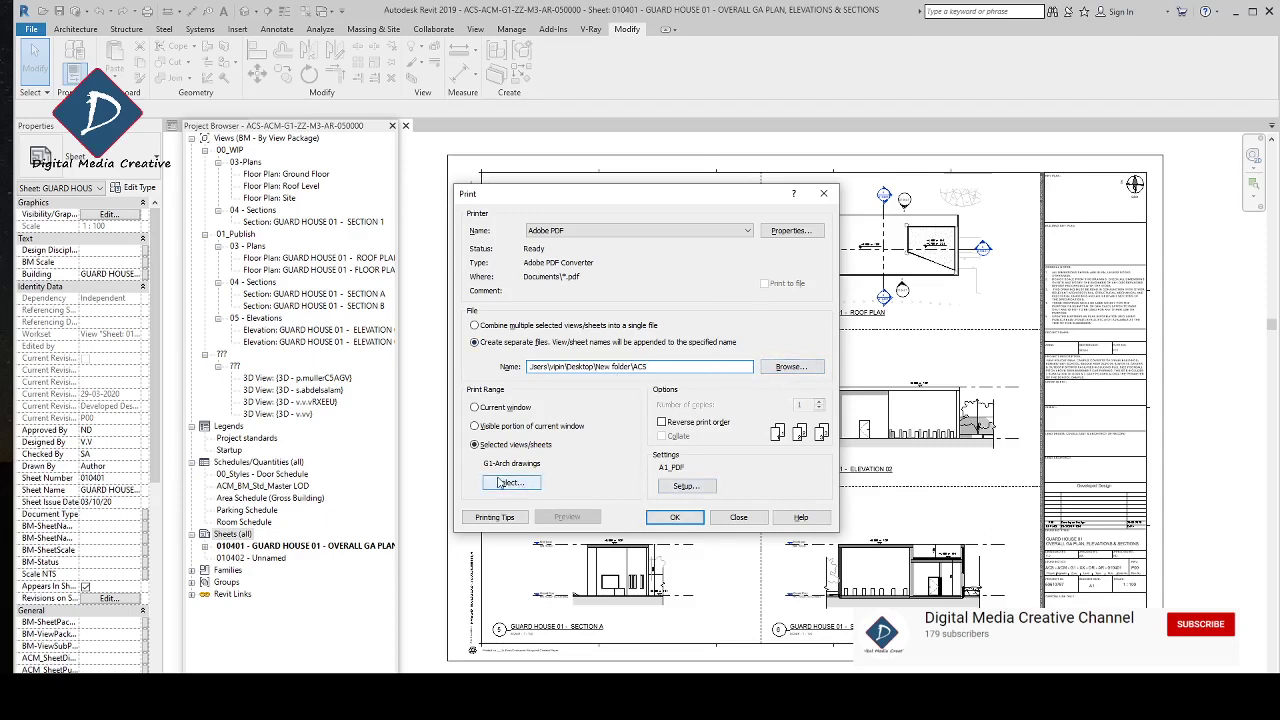
pyautogui.click(685, 522)
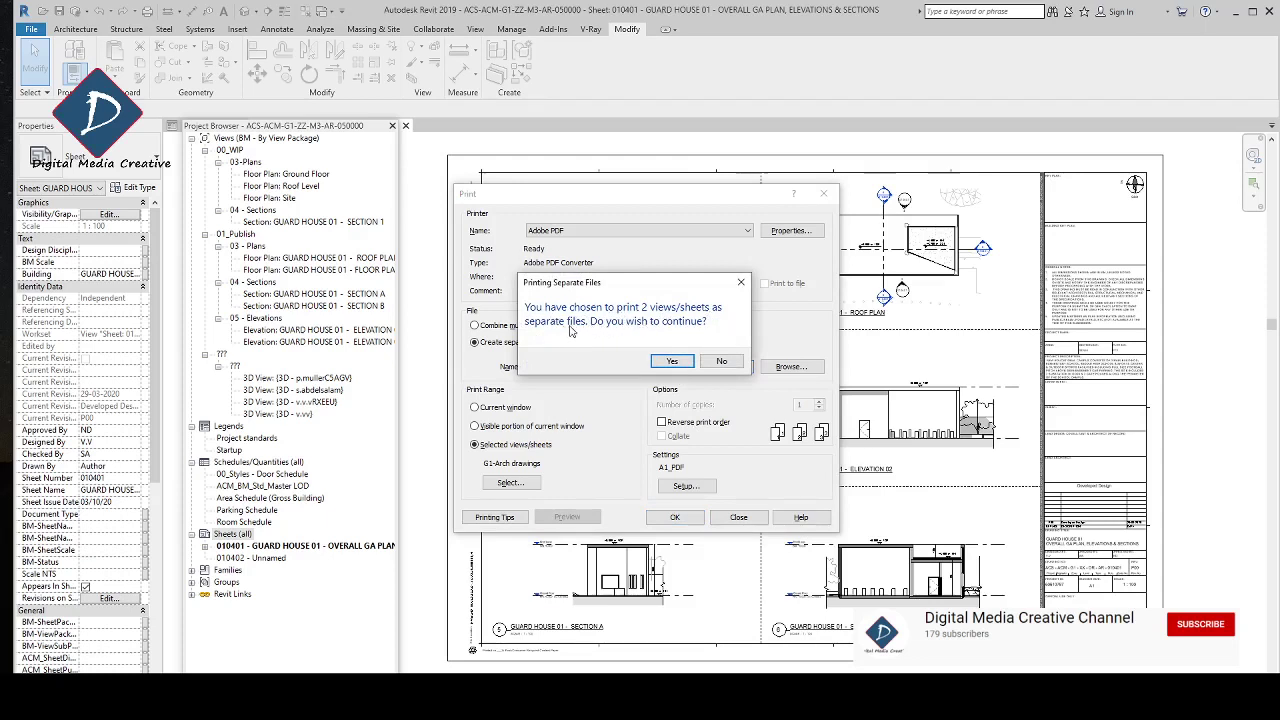
pyautogui.click(671, 362)
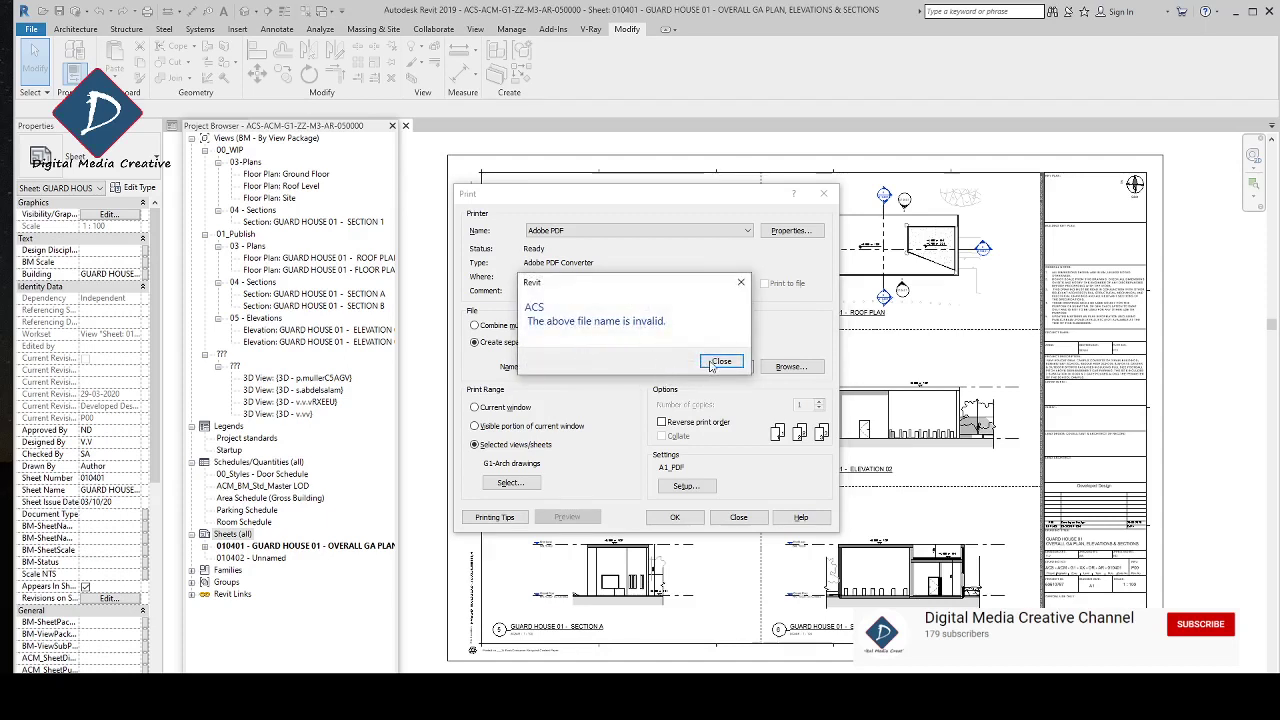
pyautogui.click(716, 362)
# Step: Set the output file to ACS.pdf in New folder and print sheets 010401 and 010402 there as separate PDFs
pyautogui.click(807, 367)
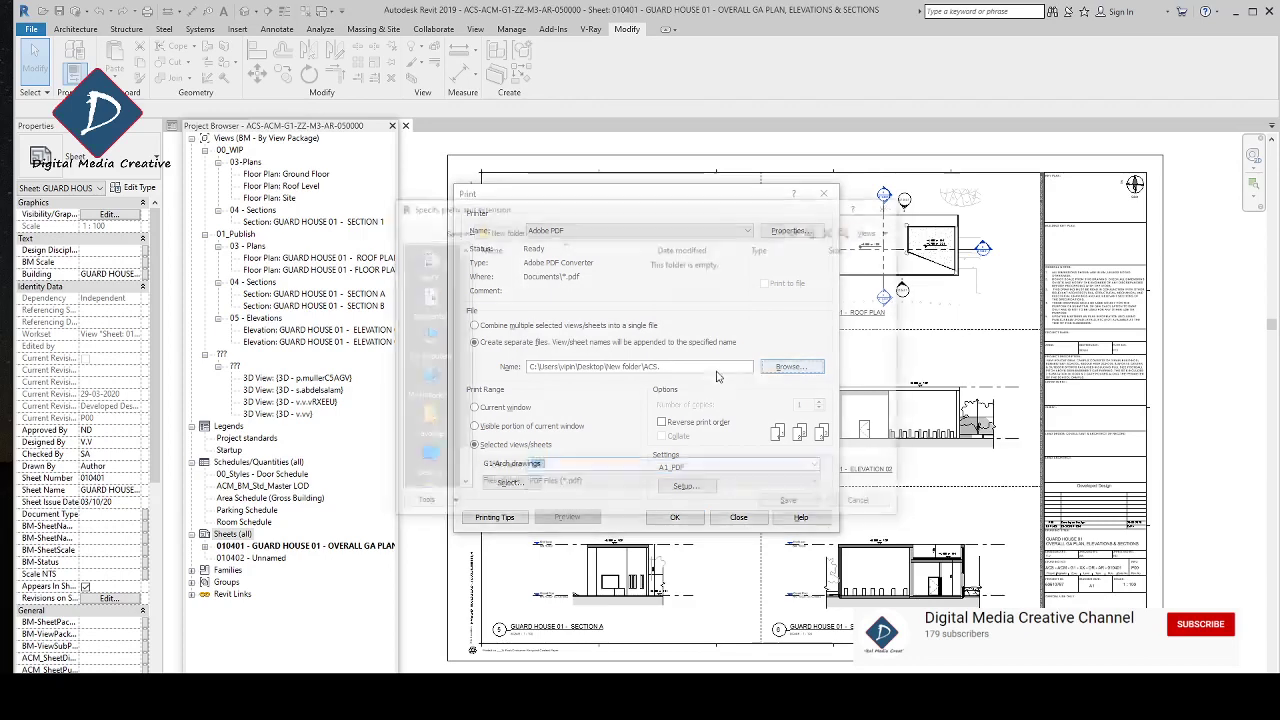
pyautogui.click(792, 504)
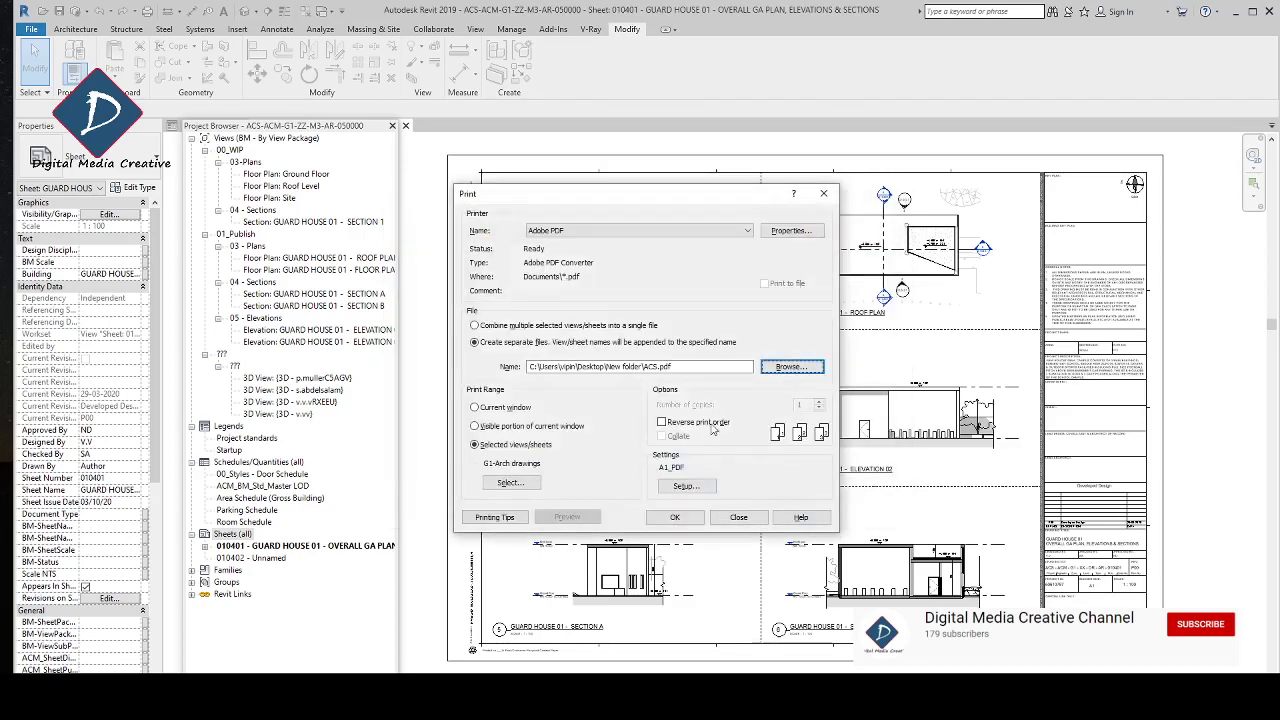
pyautogui.click(666, 515)
pyautogui.click(669, 361)
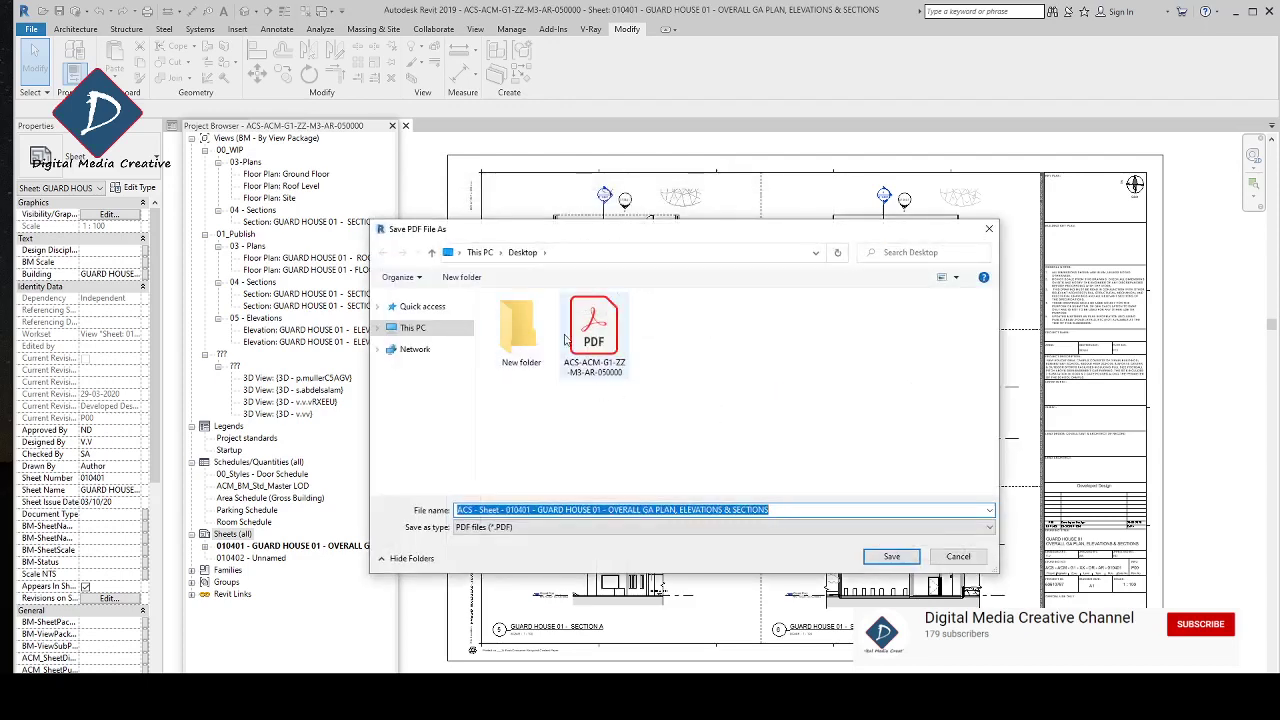
pyautogui.doubleClick(530, 337)
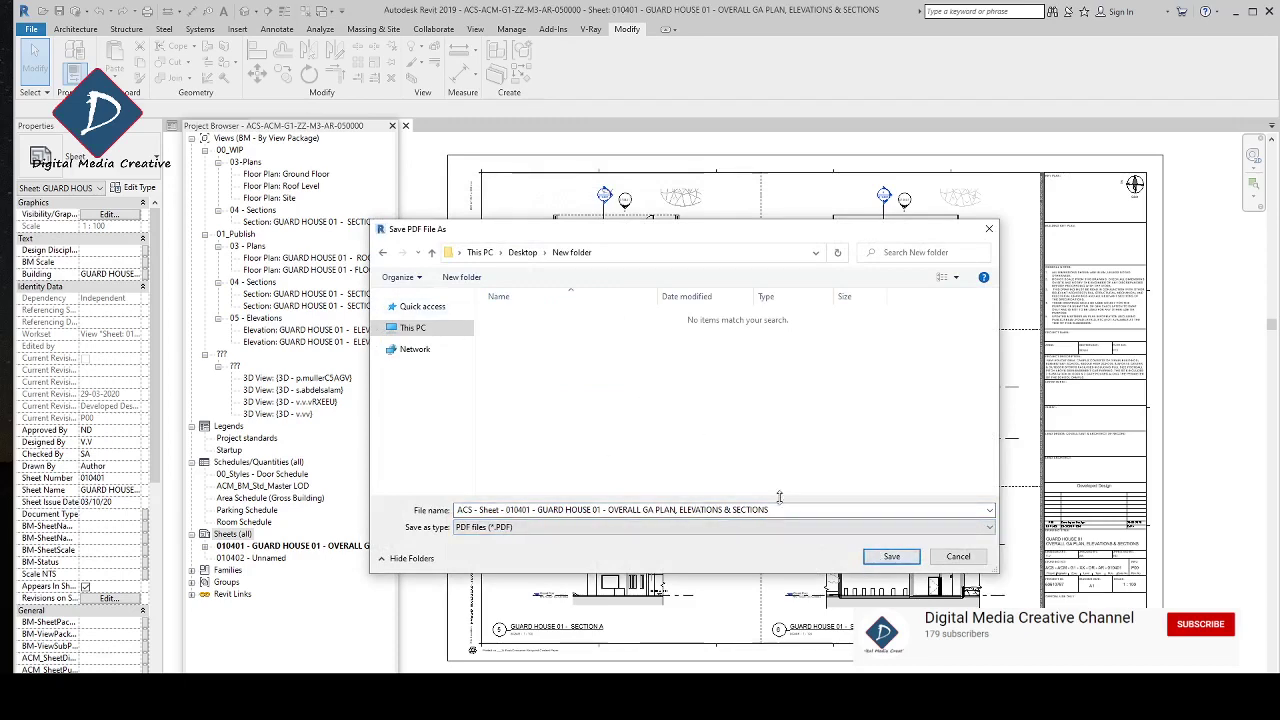
pyautogui.click(904, 561)
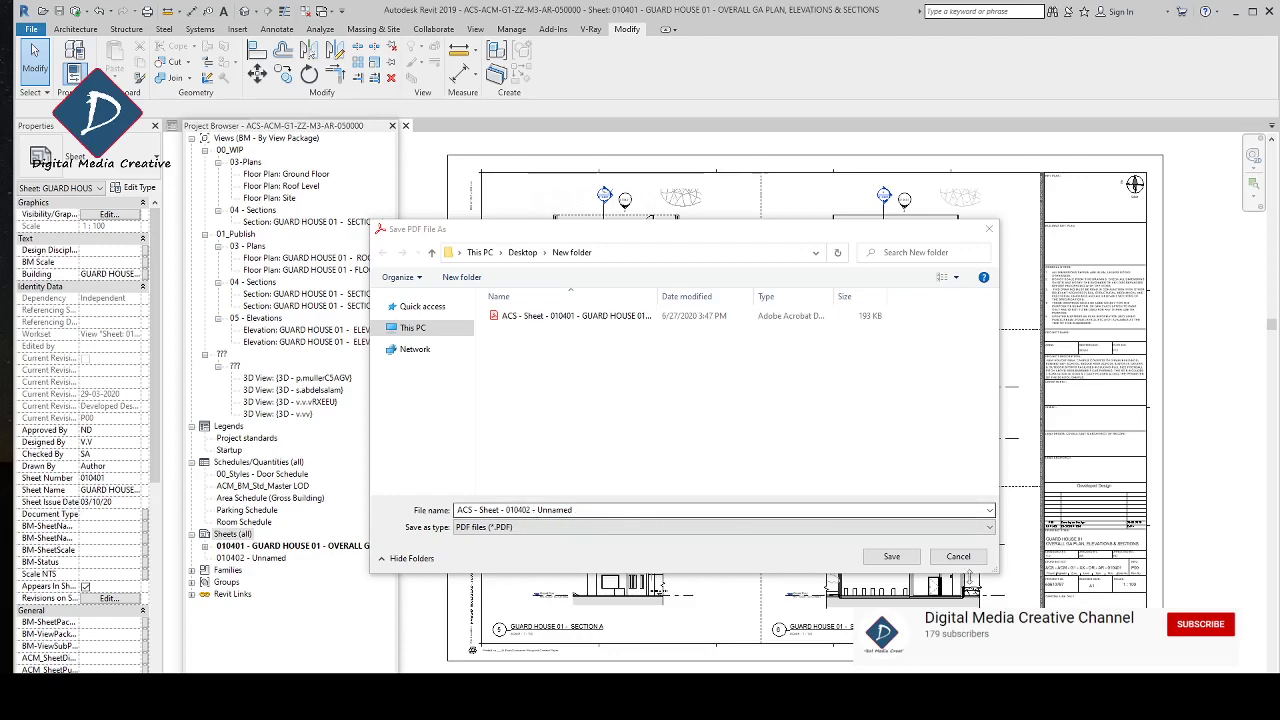
pyautogui.click(890, 557)
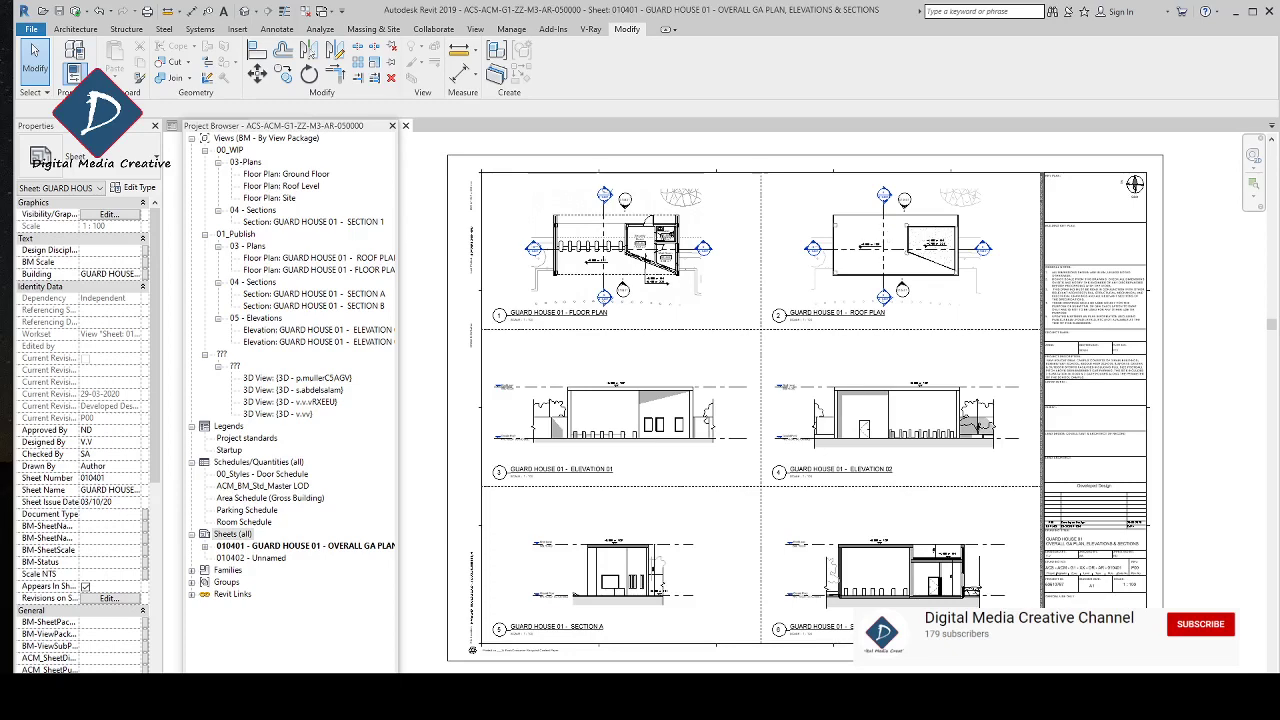
# Step: Permanently delete both printed PDFs from New folder in File Explorer and close the folder window
pyautogui.moveTo(1279, 150); pyautogui.dragTo(837, 171)
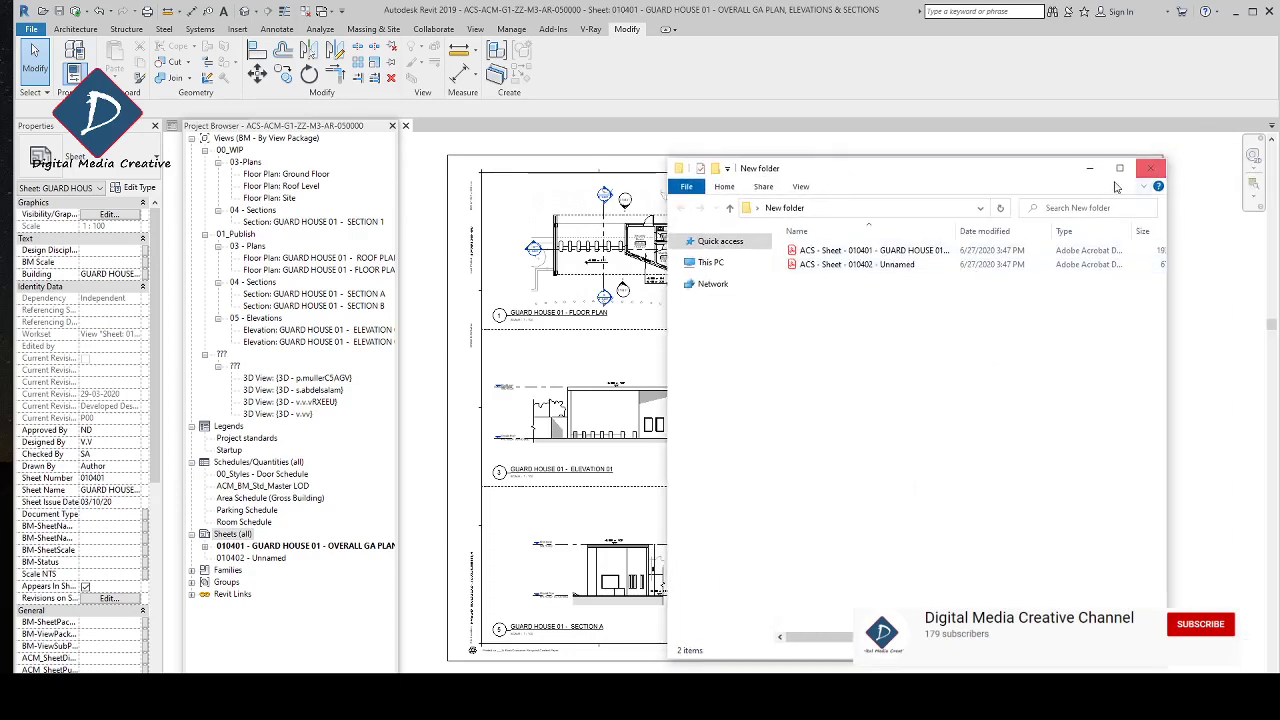
pyautogui.moveTo(980, 310); pyautogui.dragTo(867, 257)
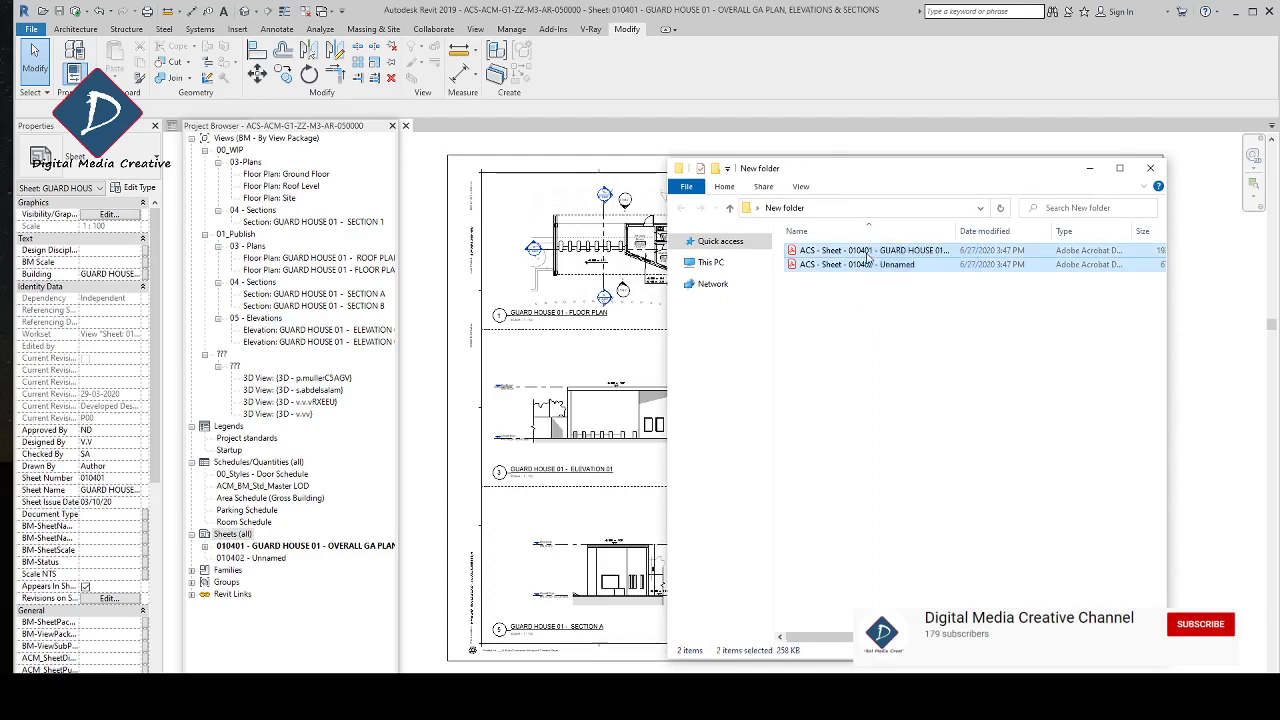
pyautogui.hotkey('shift', 'Delete')
pyautogui.press('Return')
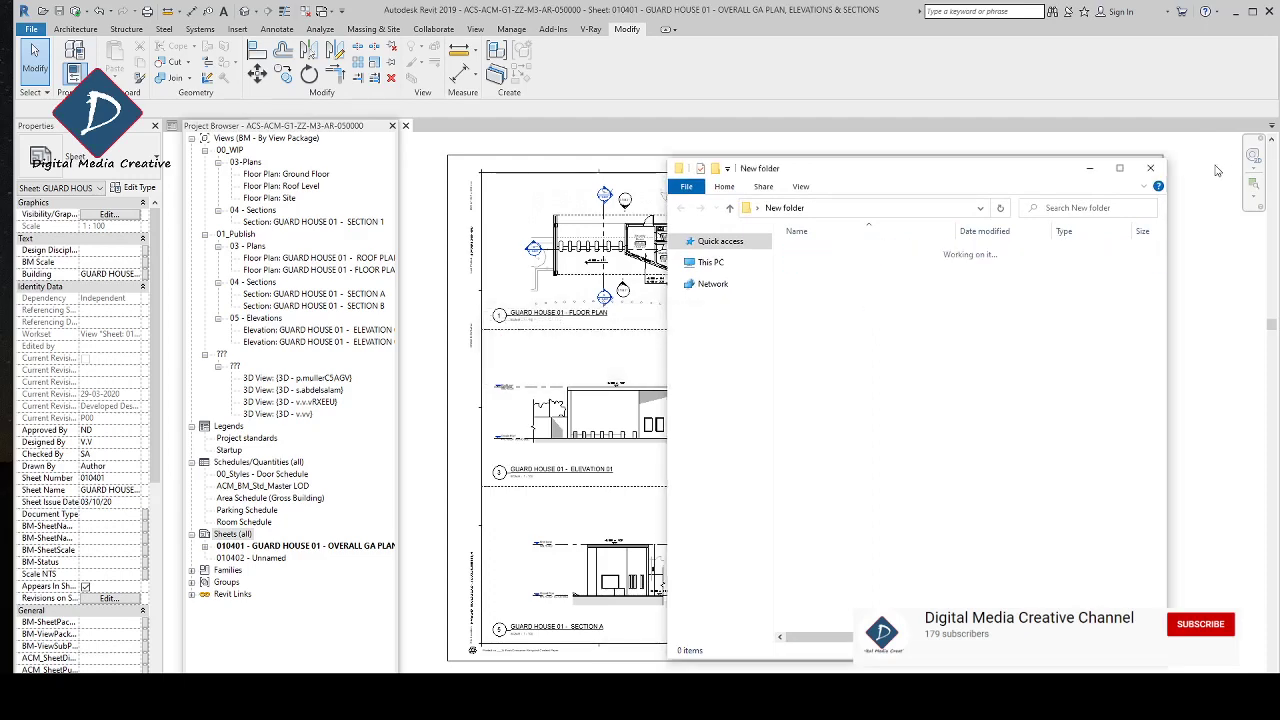
pyautogui.click(1150, 168)
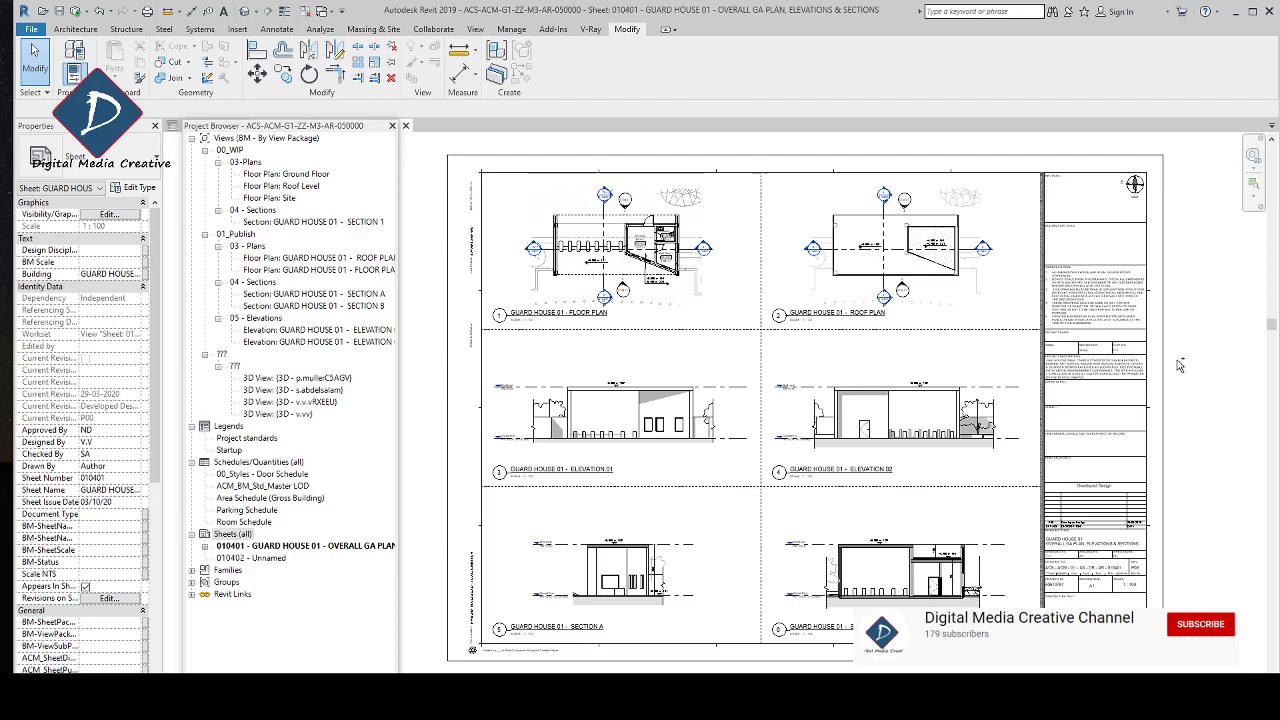
# Step: Set the Adobe PDF printer's output folder to New folder on the Desktop in the print settings
pyautogui.hotkey('ctrl', 'p')
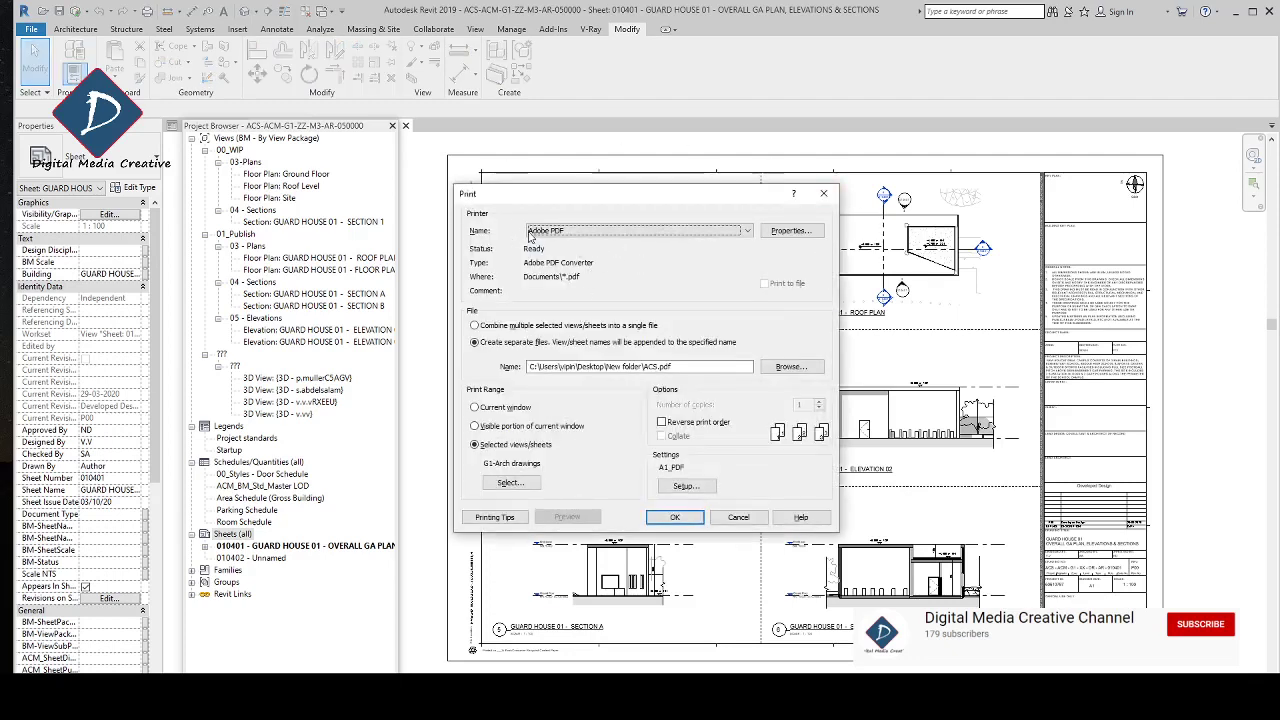
pyautogui.click(561, 233)
pyautogui.click(567, 243)
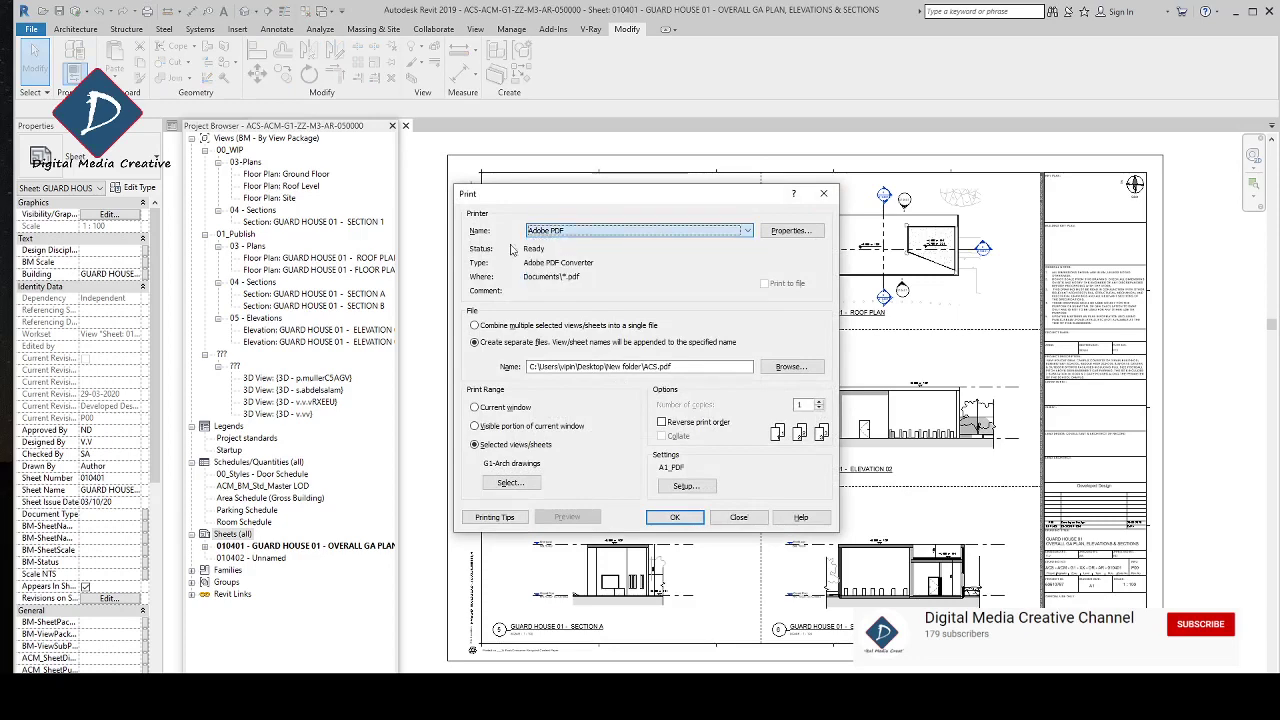
pyautogui.click(790, 231)
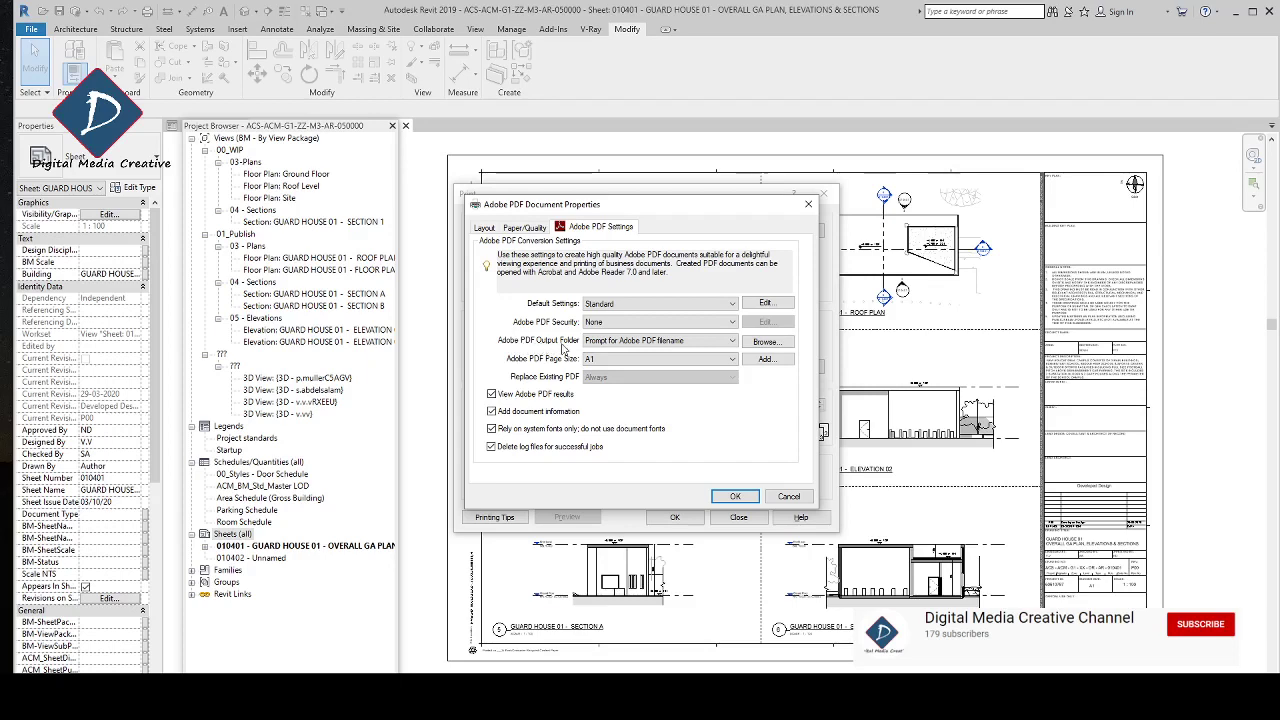
pyautogui.click(766, 342)
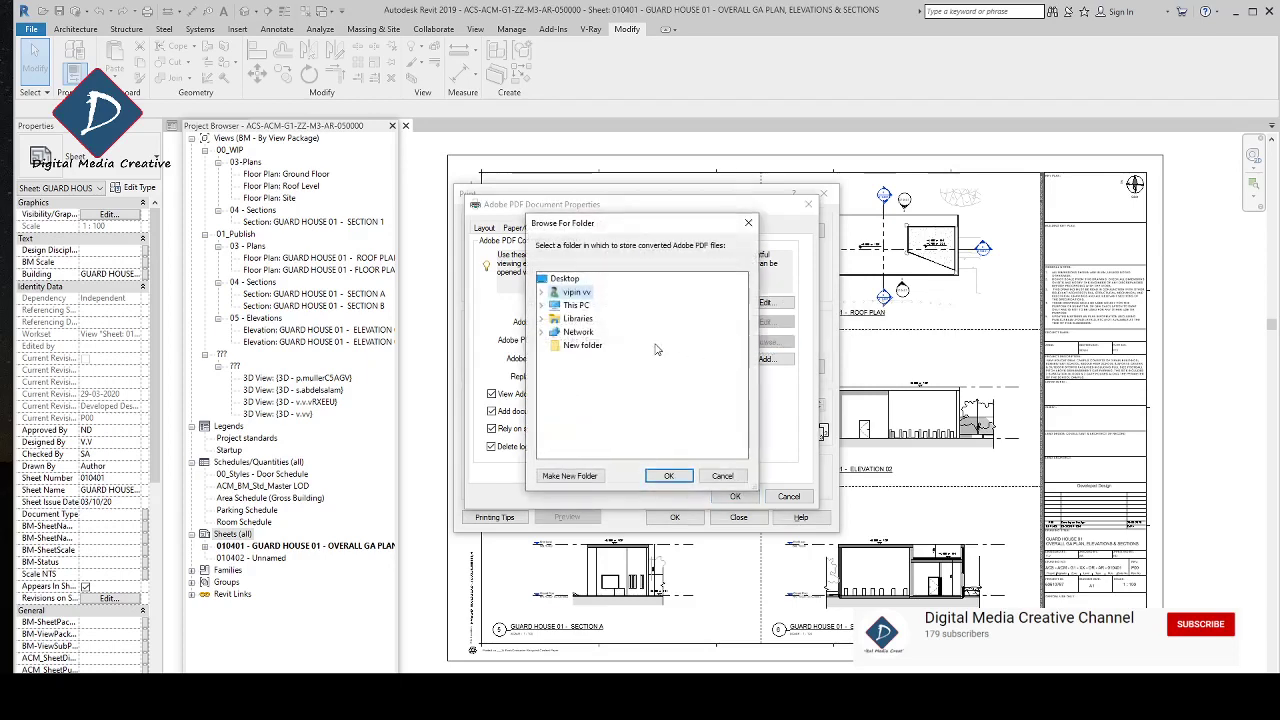
pyautogui.click(580, 348)
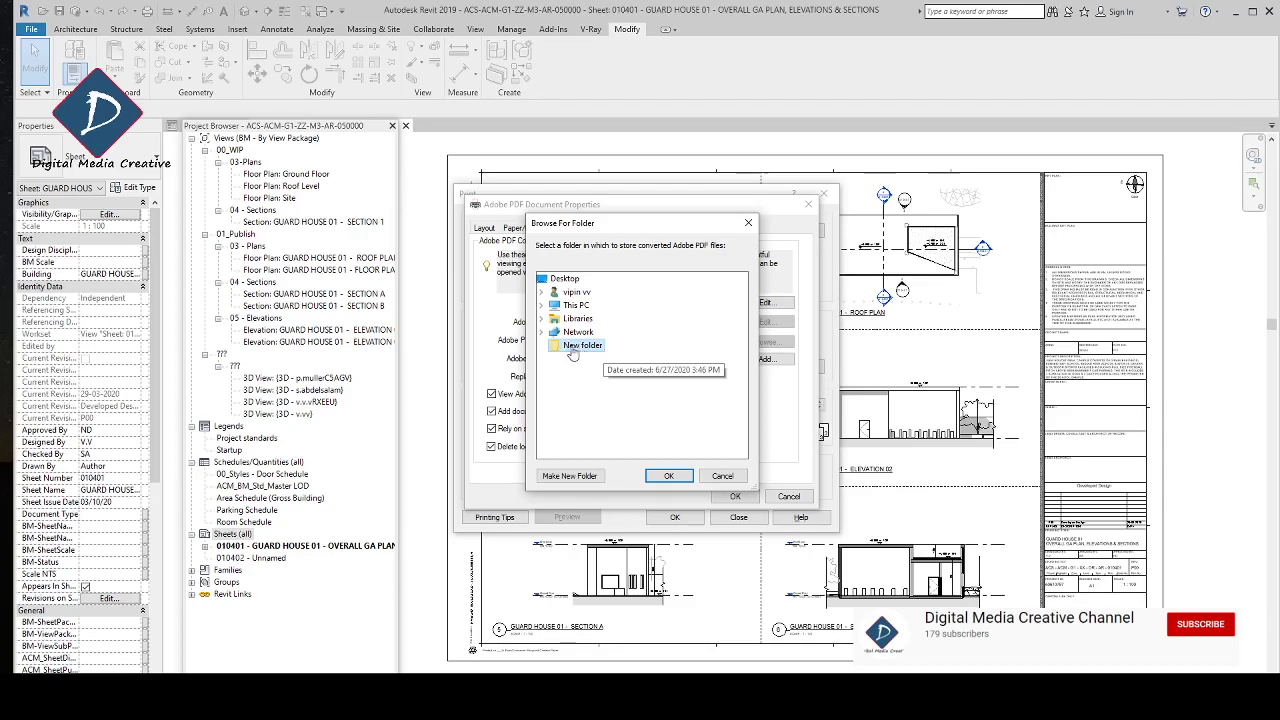
pyautogui.click(668, 475)
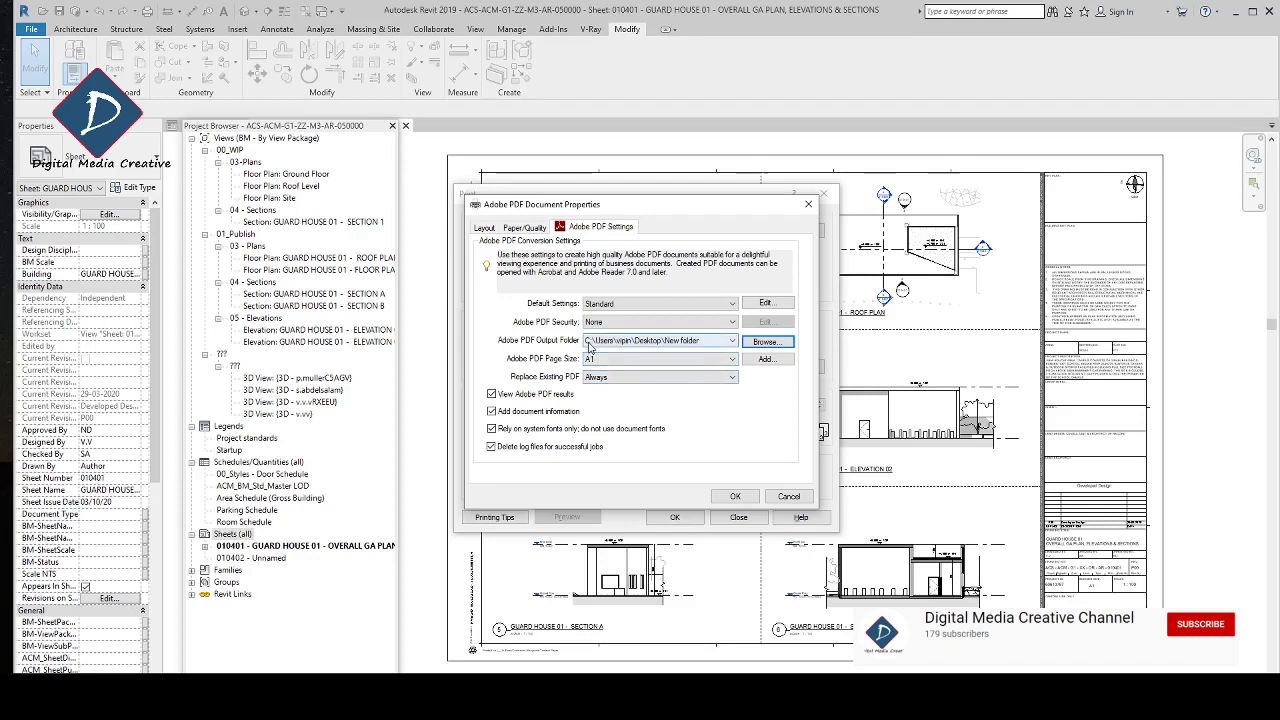
pyautogui.click(733, 498)
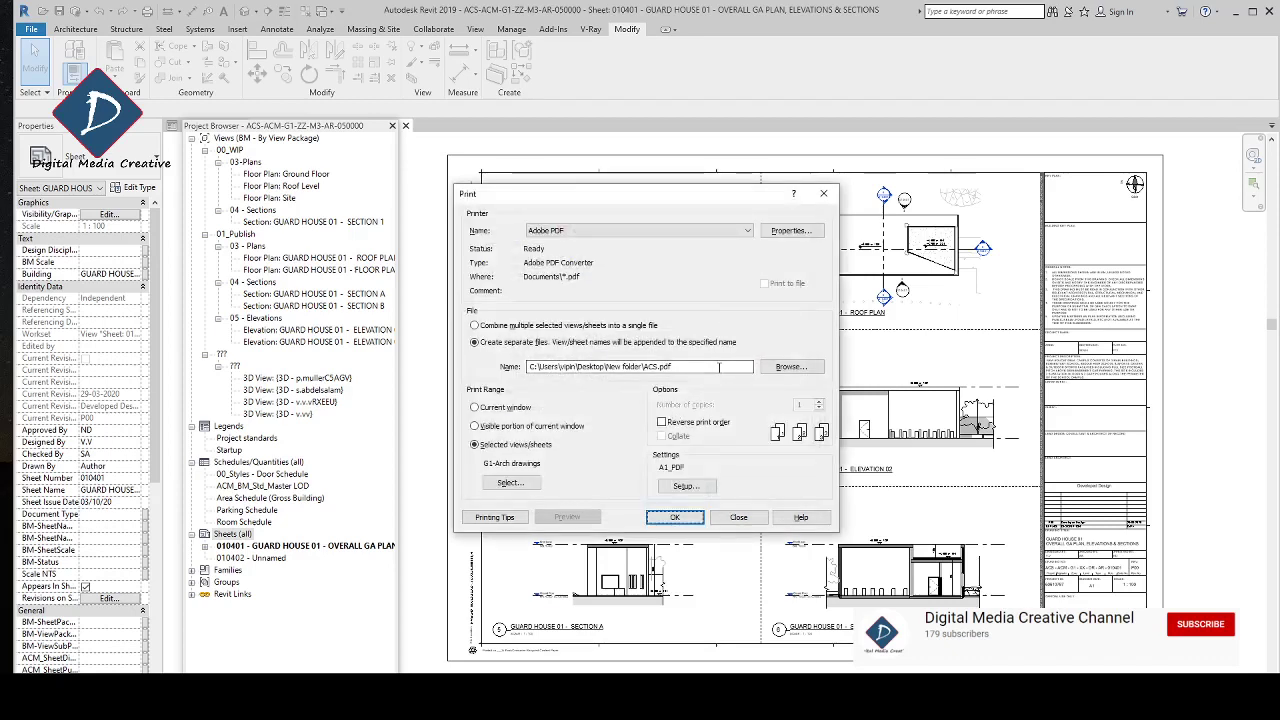
# Step: Set the print output file to ACS as a PDF in New folder on the Desktop
pyautogui.click(789, 367)
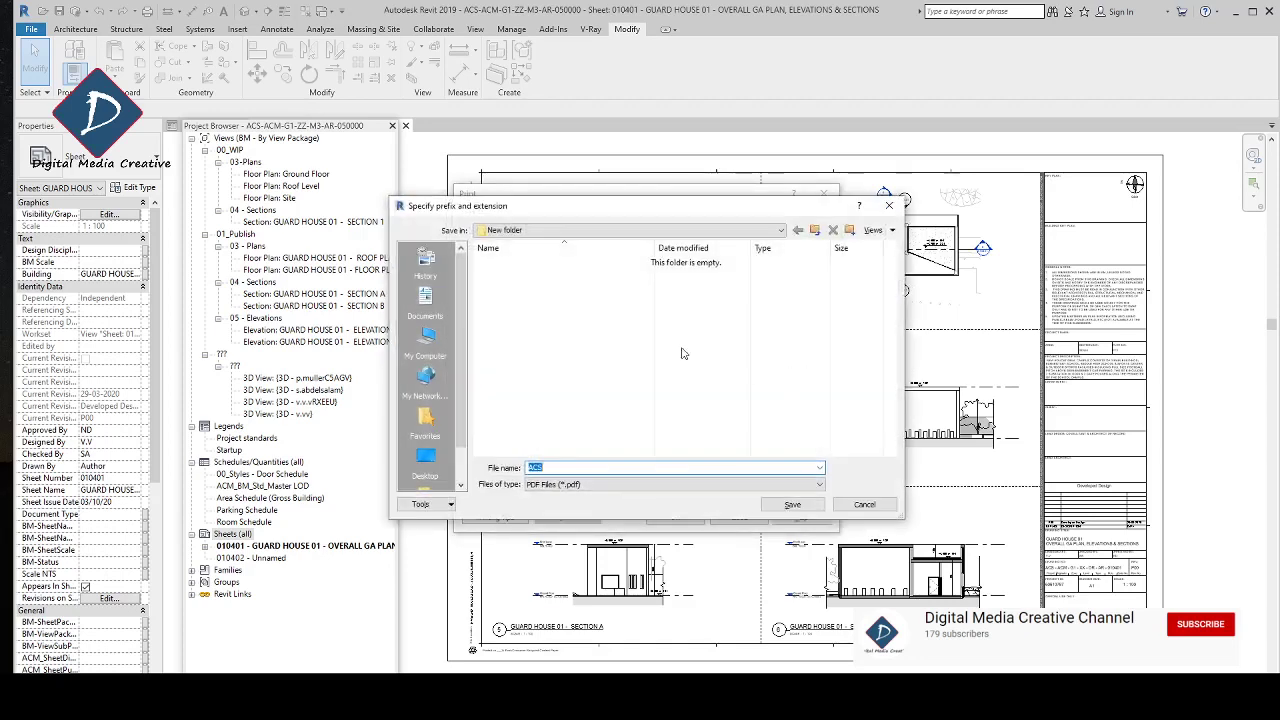
pyautogui.click(533, 236)
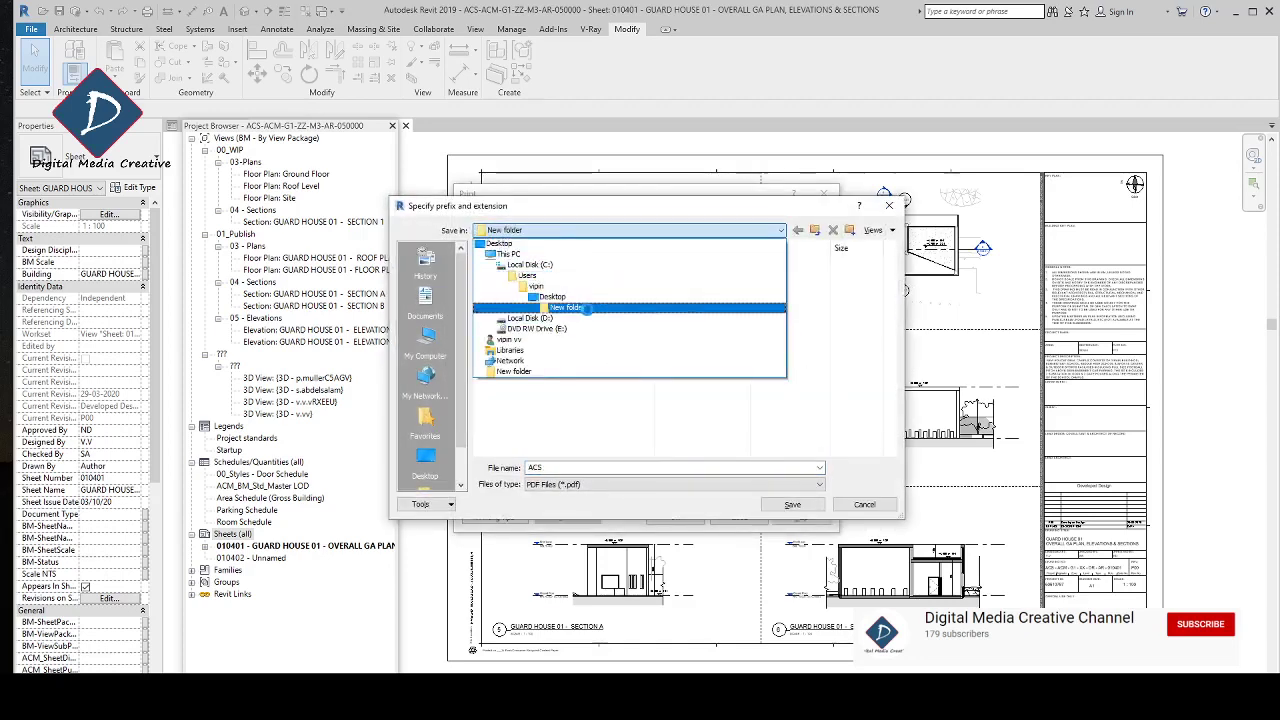
pyautogui.click(607, 278)
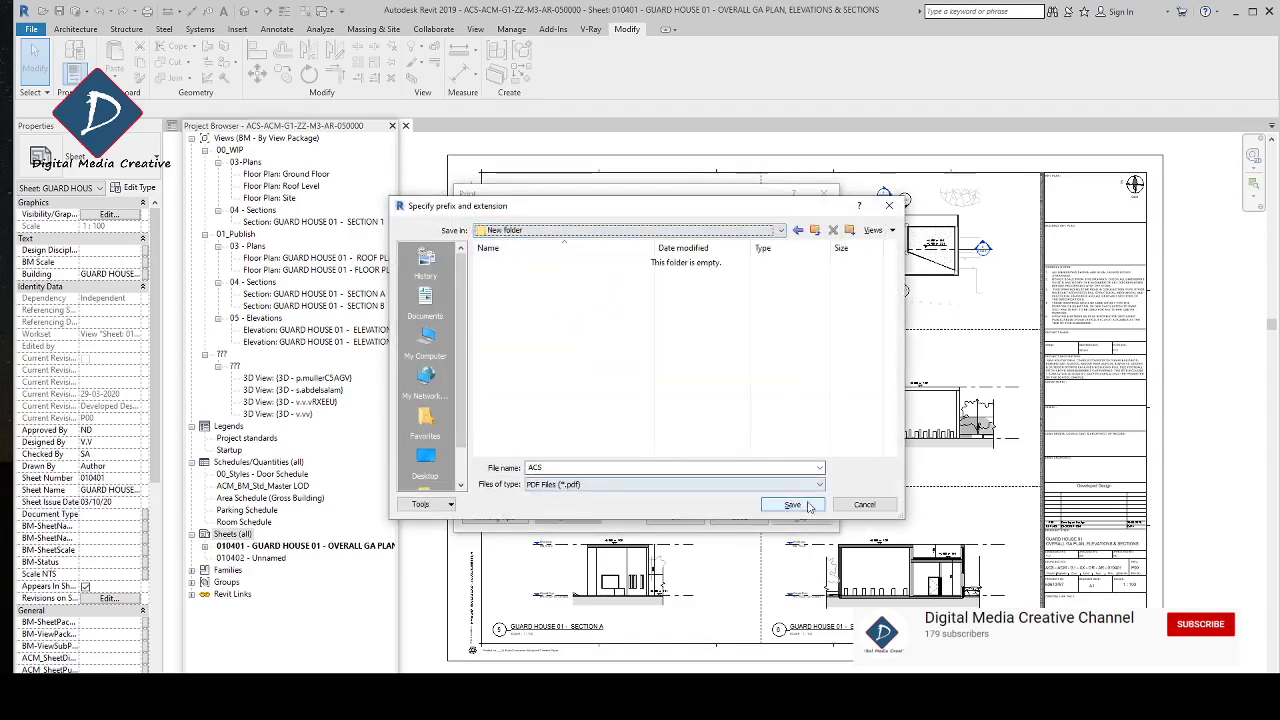
pyautogui.doubleClick(562, 468)
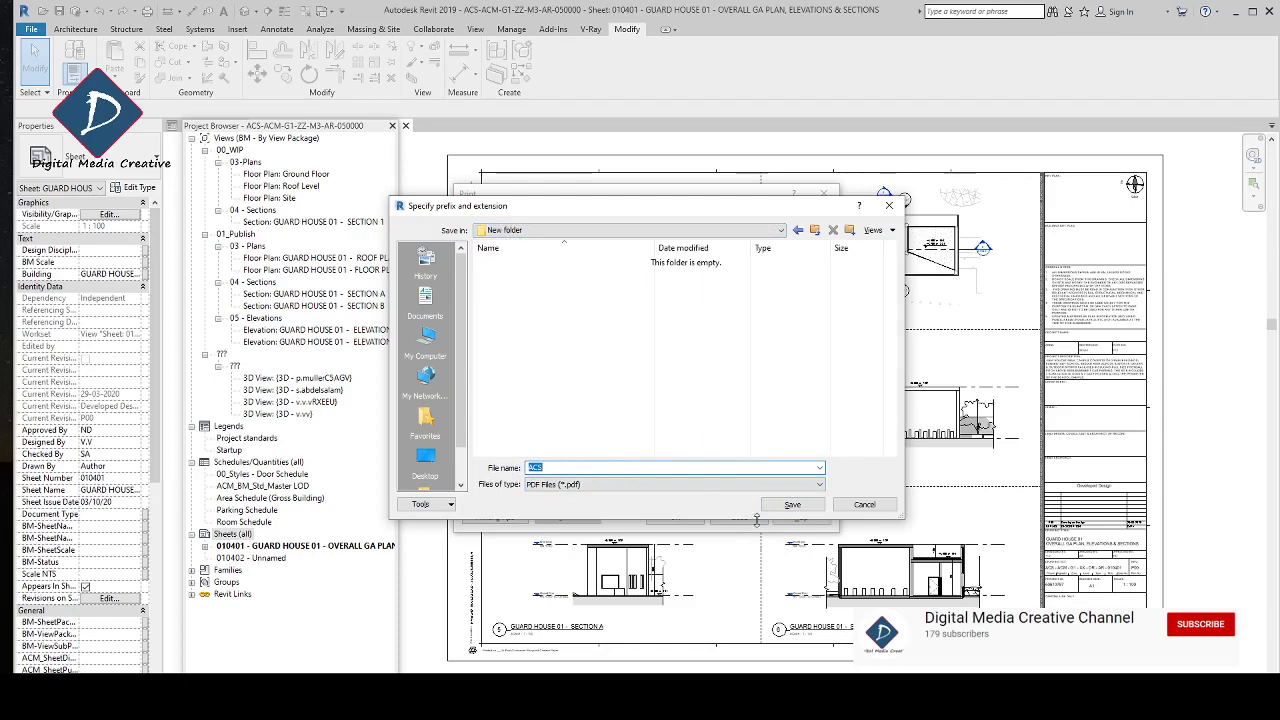
pyautogui.click(790, 505)
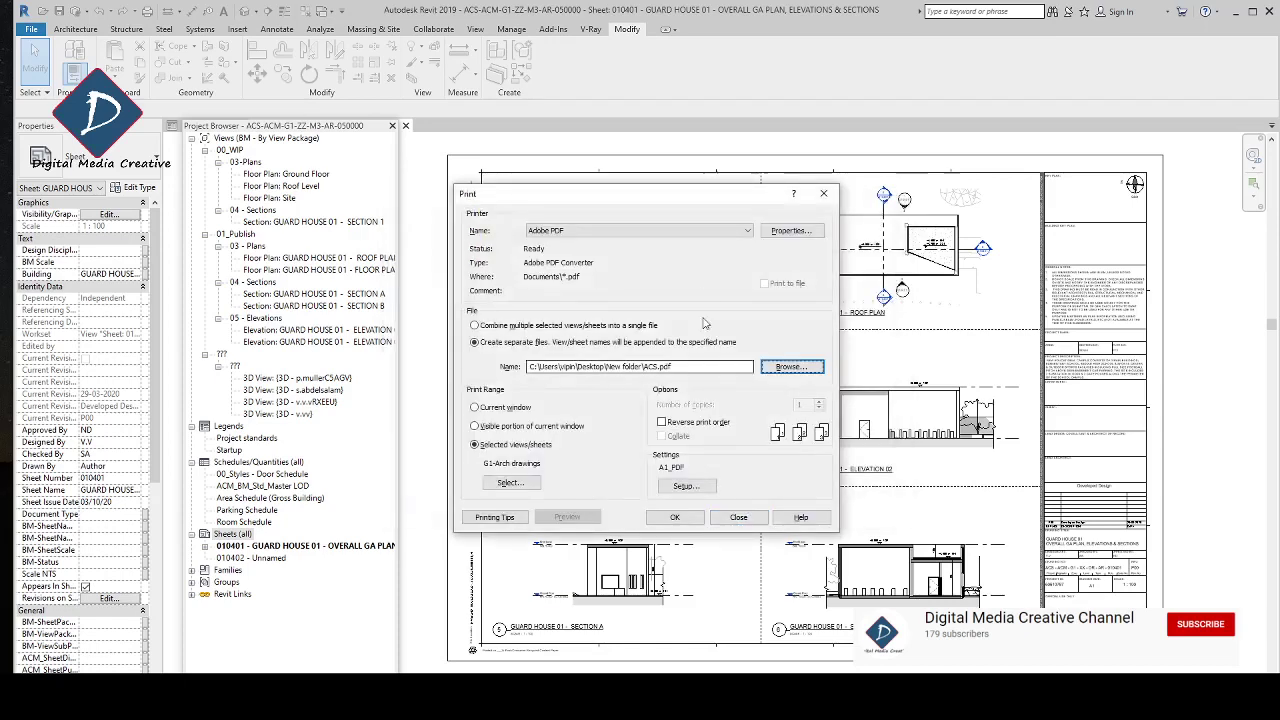
# Step: Check that the Adobe PDF output folder matches the print file path, and print both selected sheets as separate files
pyautogui.click(790, 231)
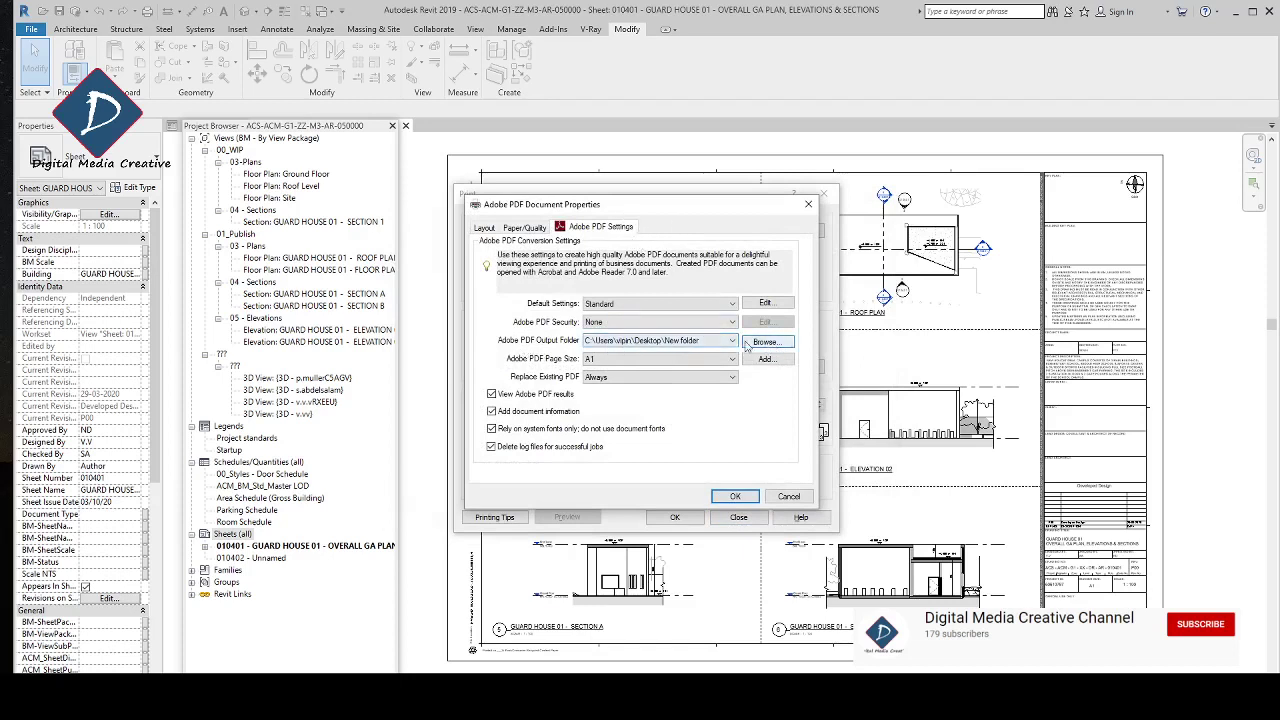
pyautogui.click(735, 496)
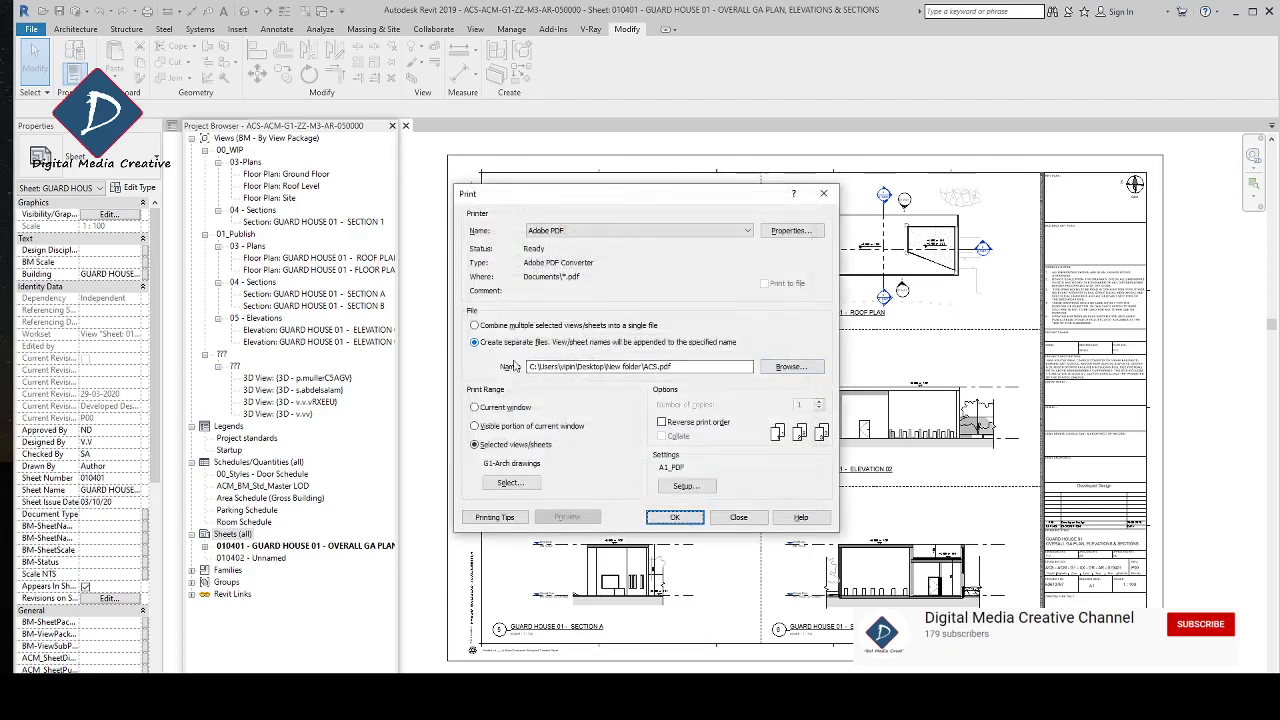
pyautogui.click(676, 366)
pyautogui.moveTo(703, 367); pyautogui.dragTo(490, 372)
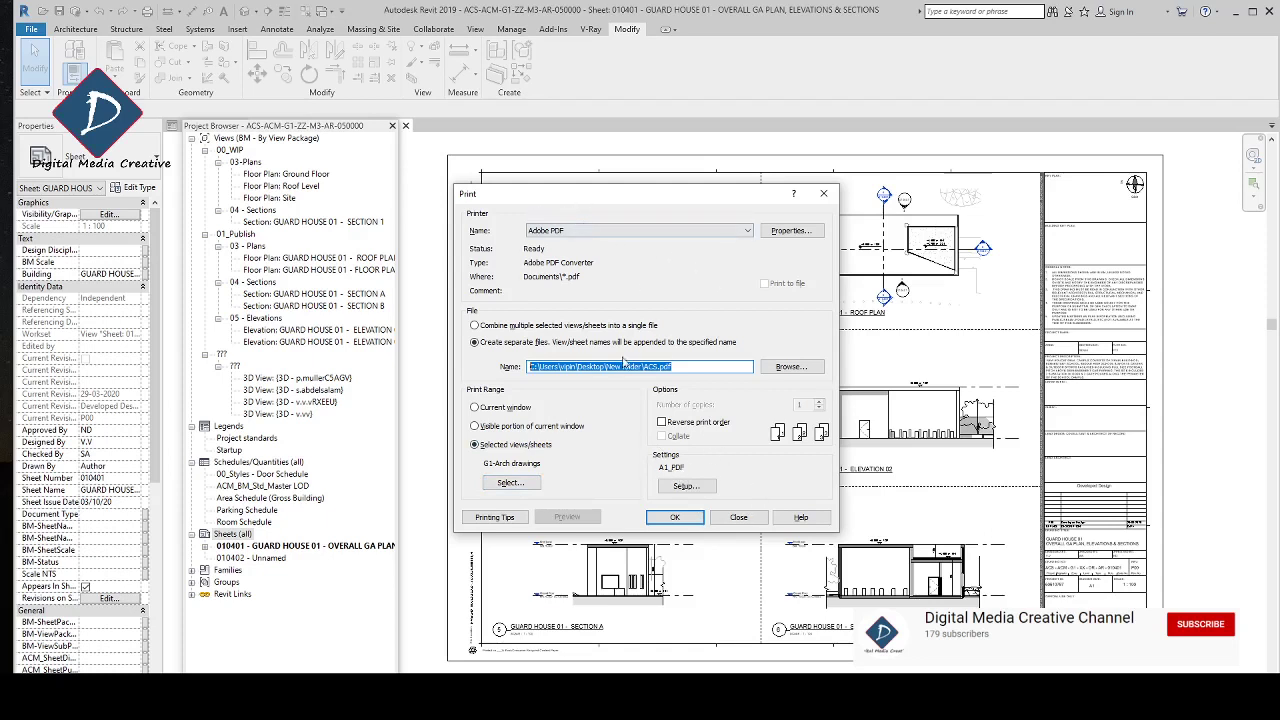
pyautogui.click(790, 230)
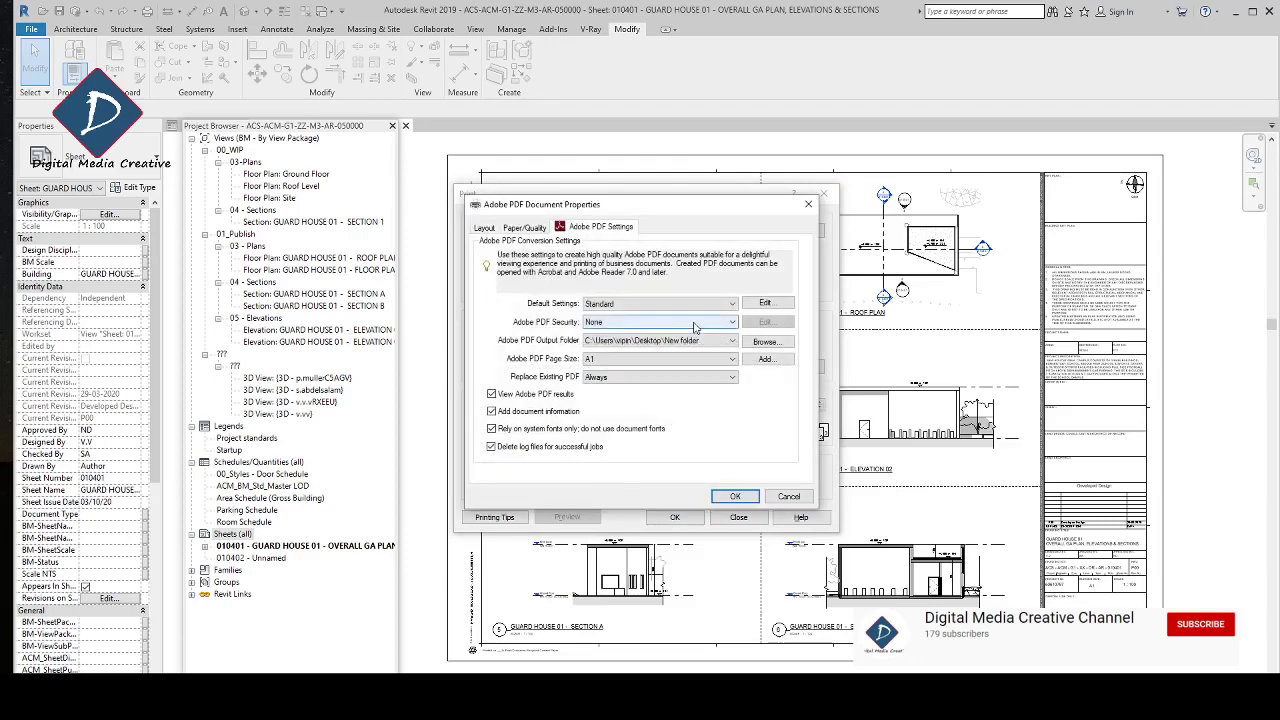
pyautogui.press('Escape')
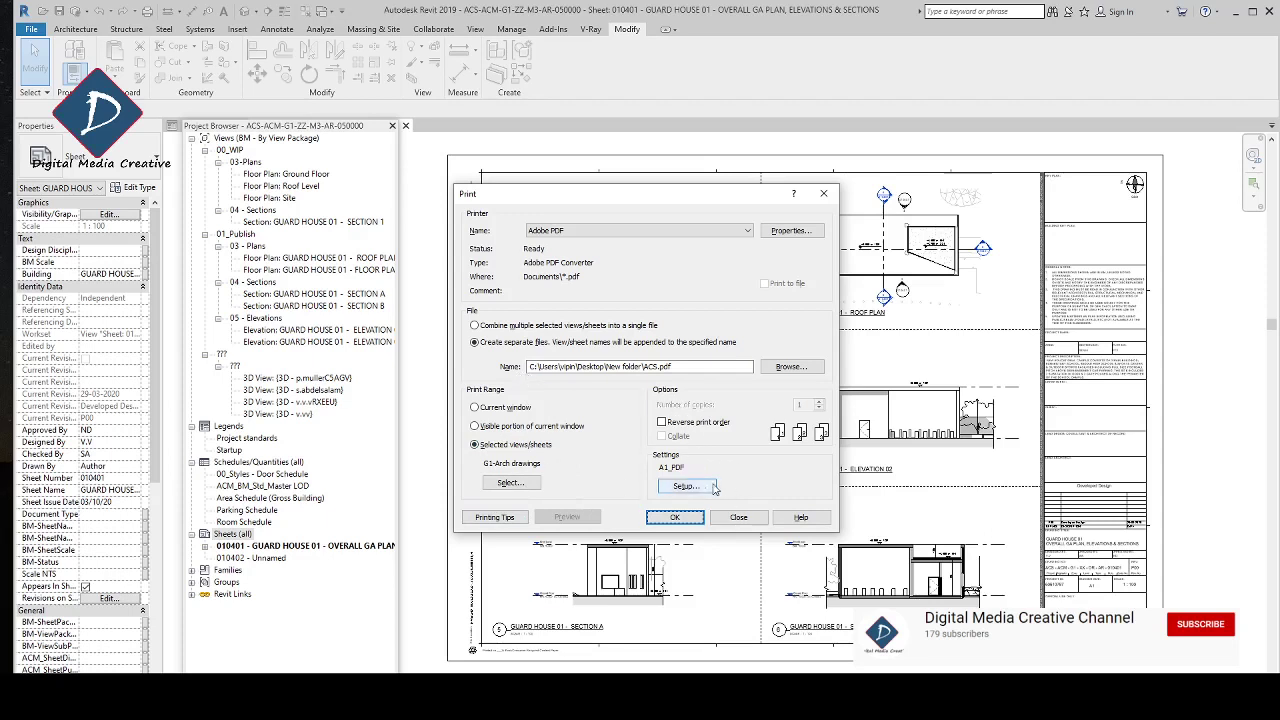
pyautogui.click(676, 518)
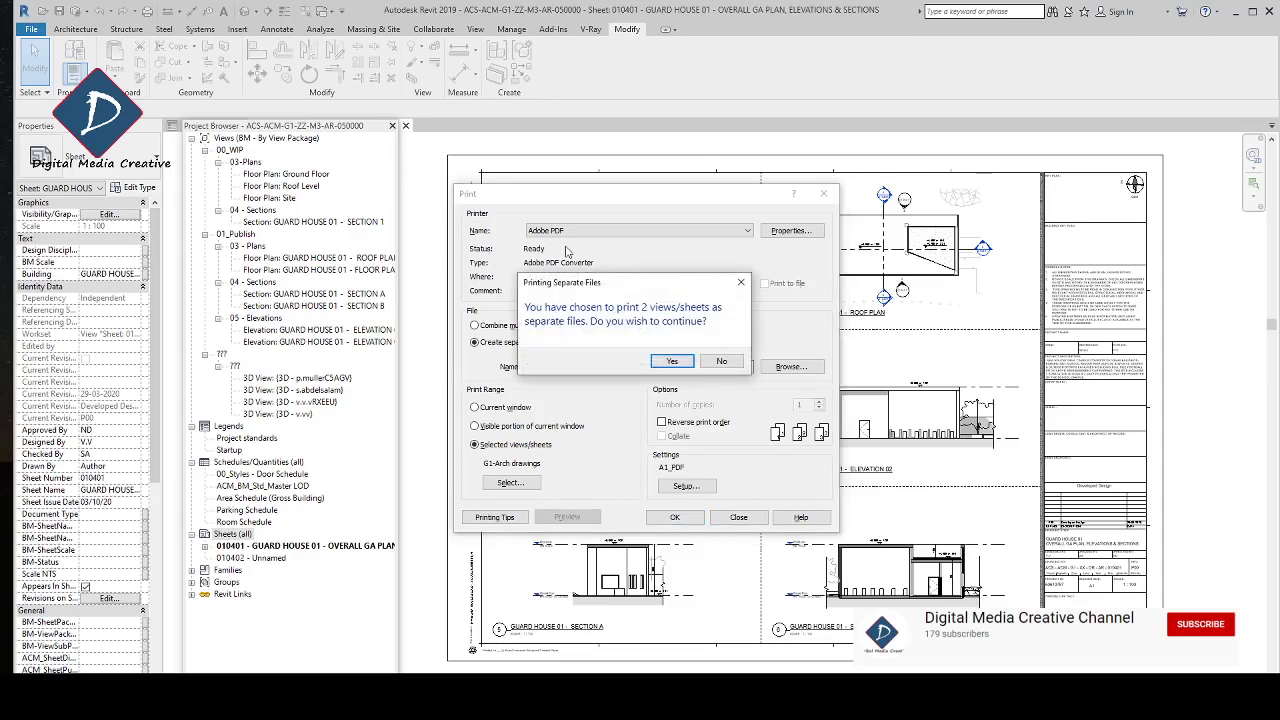
pyautogui.click(672, 362)
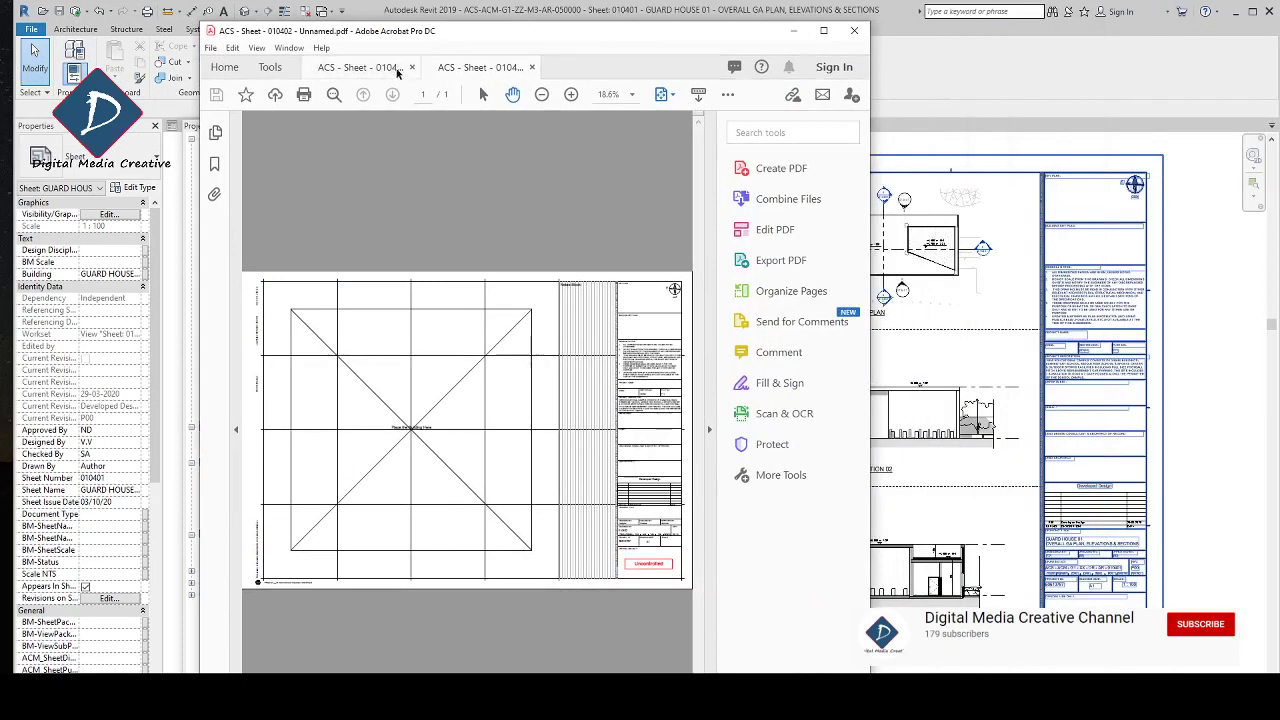
# Step: Switch to Acrobat and compare the printed PDFs of sheets 010401 and 010402
pyautogui.click(373, 70)
pyautogui.click(500, 78)
pyautogui.click(325, 68)
pyautogui.click(511, 74)
pyautogui.click(351, 70)
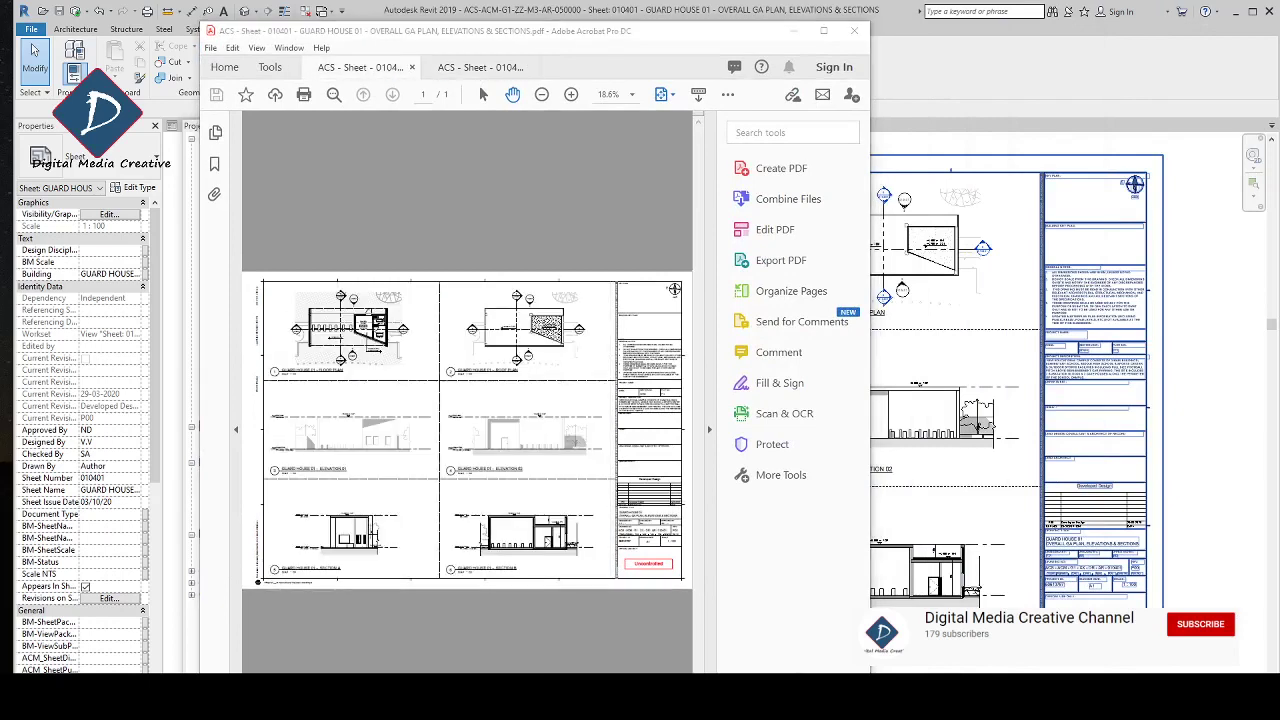
# Step: Widen the Name column in the New folder window to read the printed PDFs' file names, and close the window
pyautogui.moveTo(902, 174); pyautogui.dragTo(606, 151)
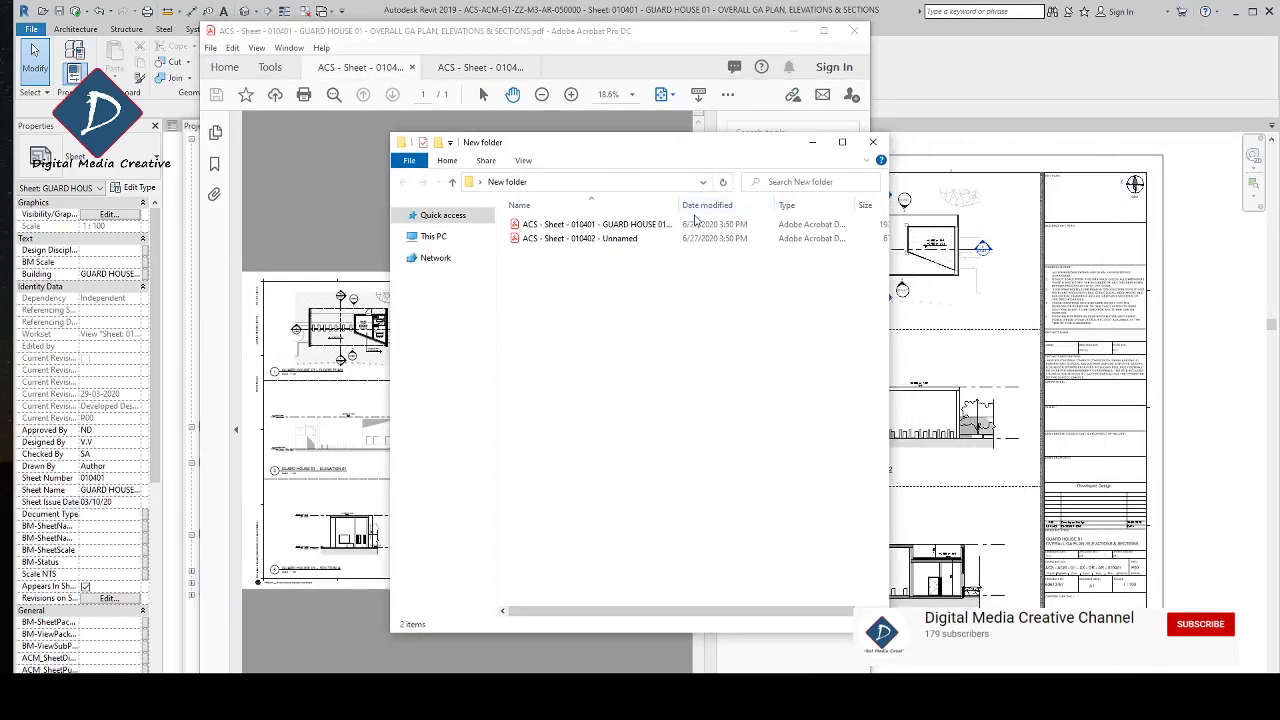
pyautogui.moveTo(676, 205); pyautogui.dragTo(805, 204)
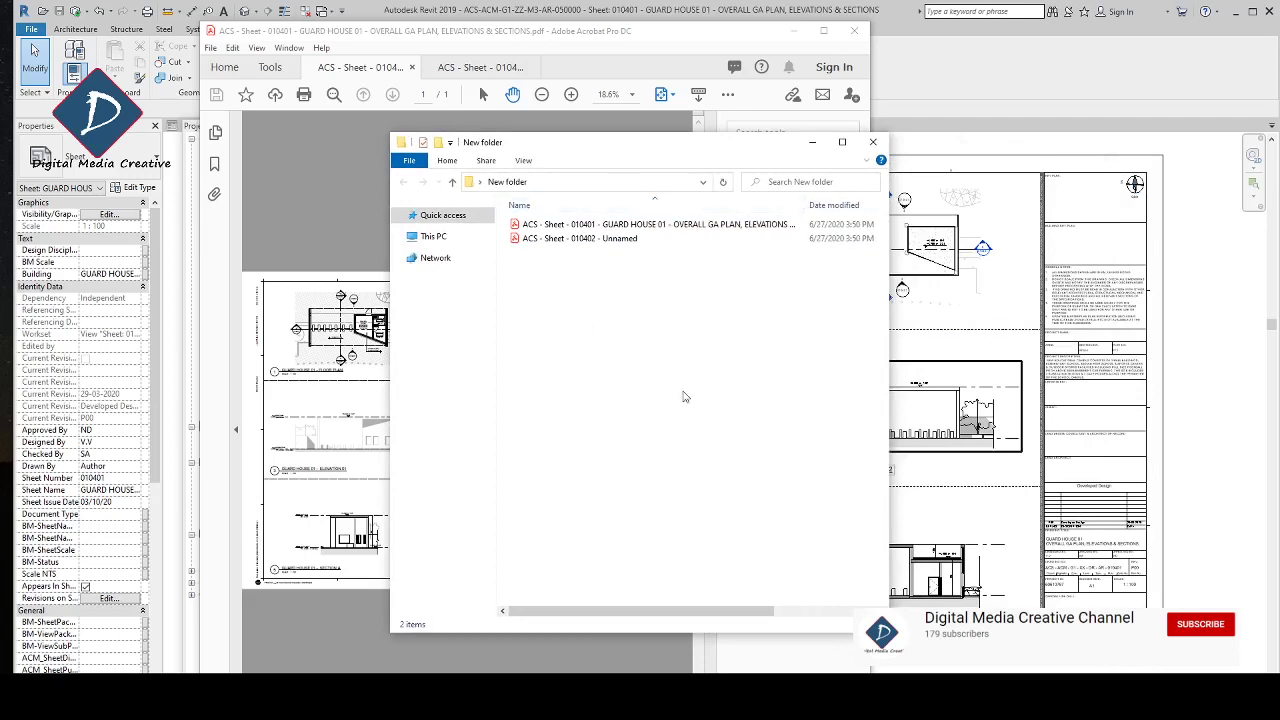
pyautogui.click(875, 143)
# Step: Close the PDFs of sheets 010401 and 010402 and exit Acrobat to return to Revit
pyautogui.click(854, 31)
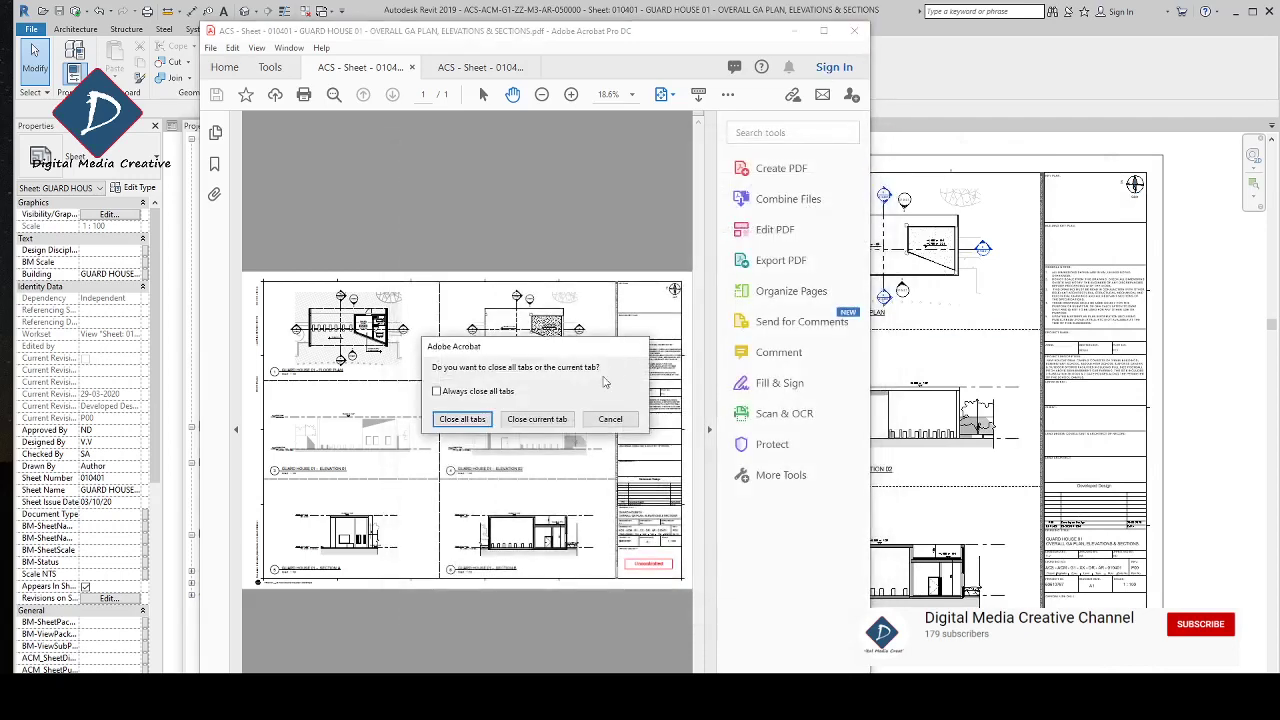
pyautogui.click(556, 418)
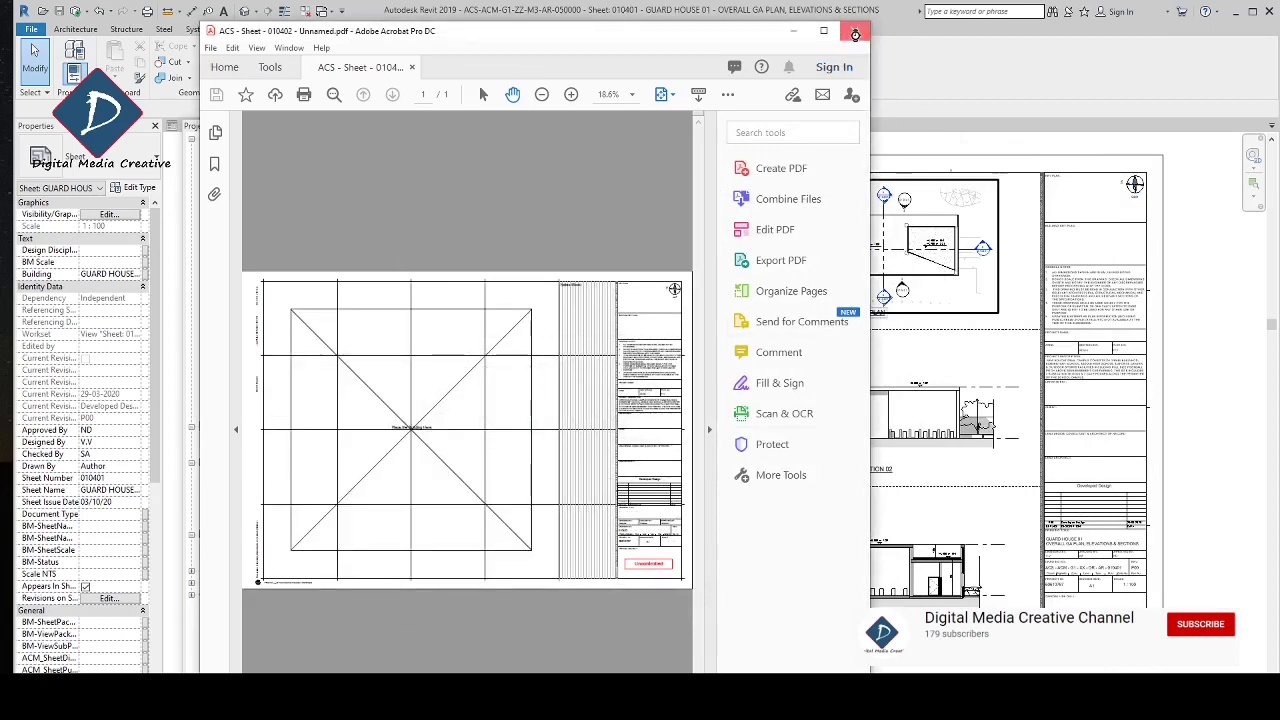
pyautogui.click(855, 31)
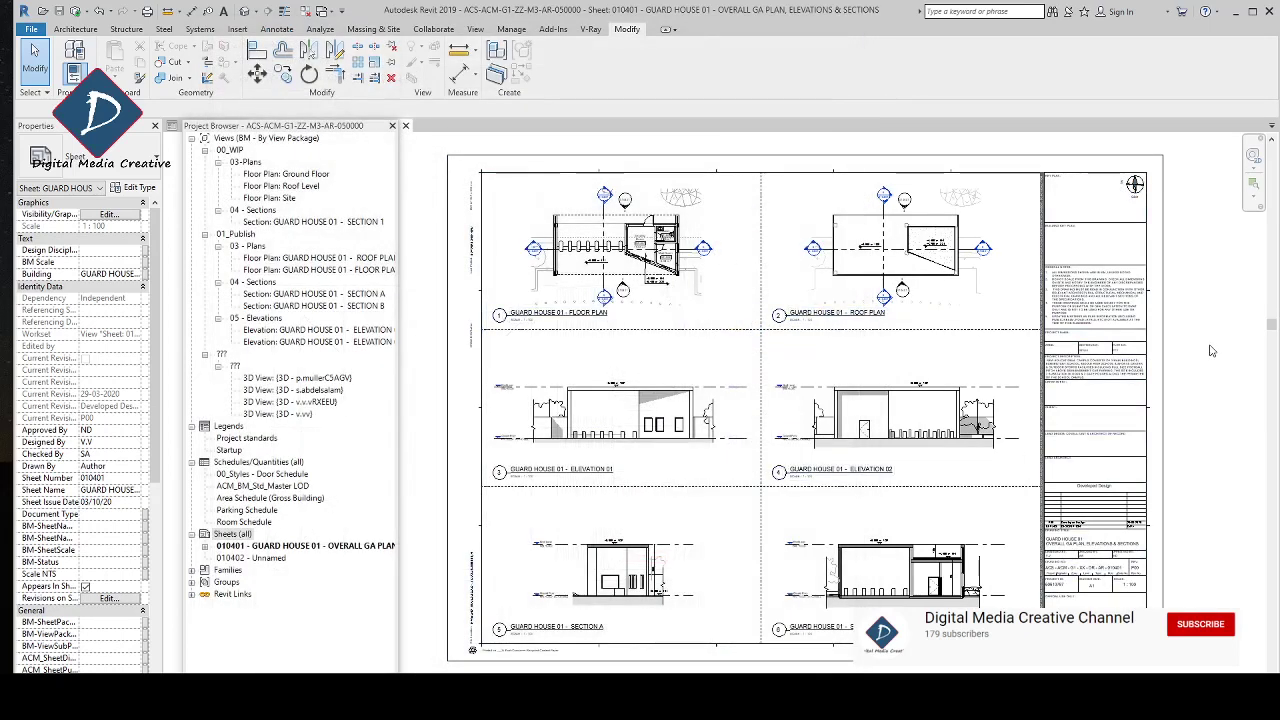